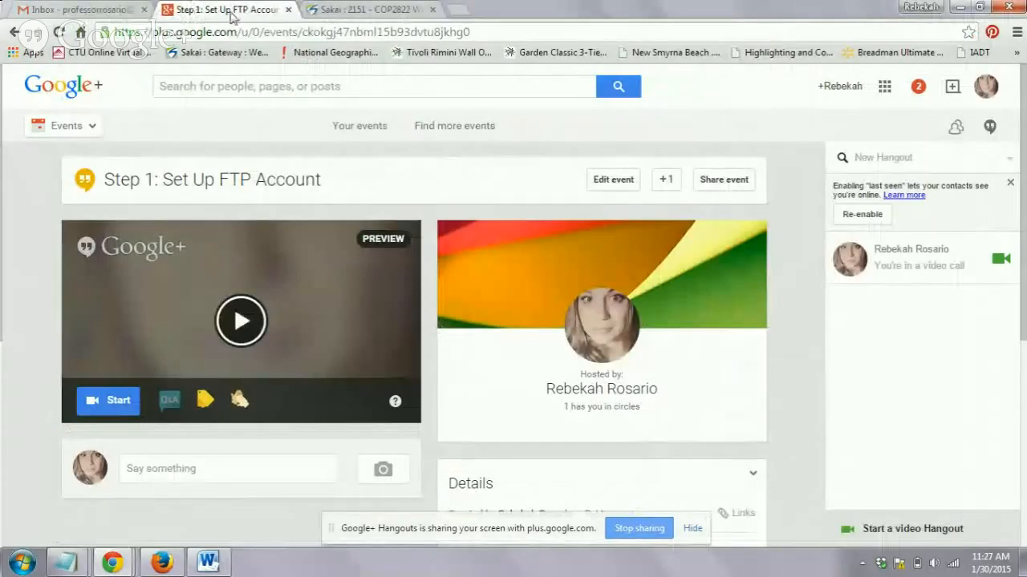
# - Switch to the Sakai course page and review the Word Press Install directions down to the three step documents
pyautogui.click(337, 16)
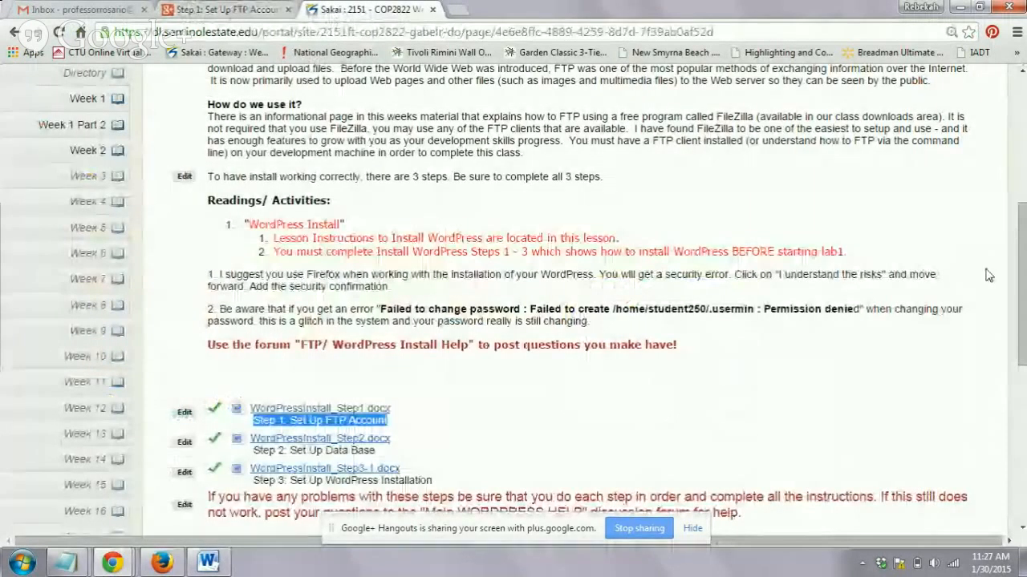
pyautogui.scroll(4, 1022, 264)
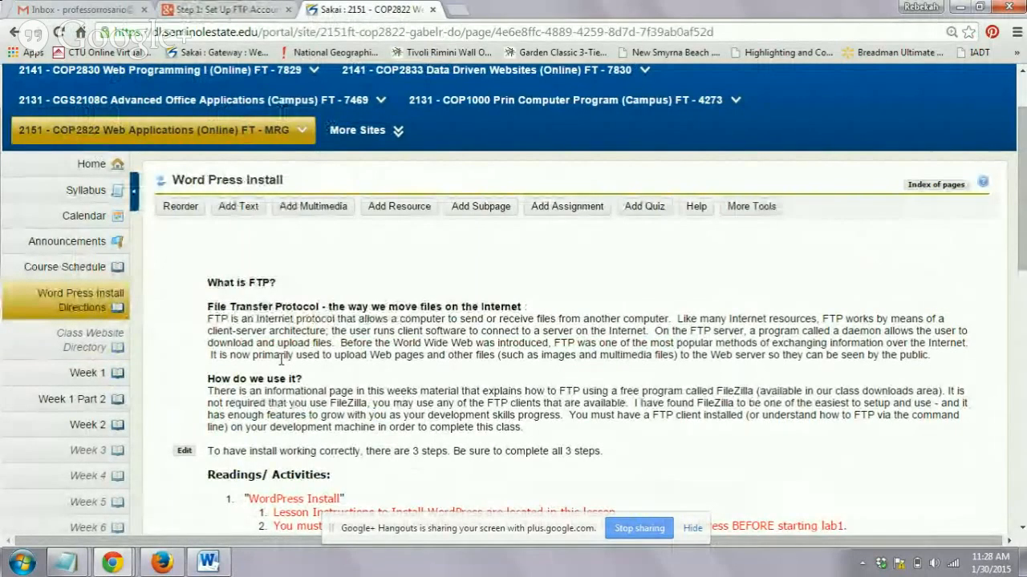
pyautogui.scroll(-2, 1024, 264)
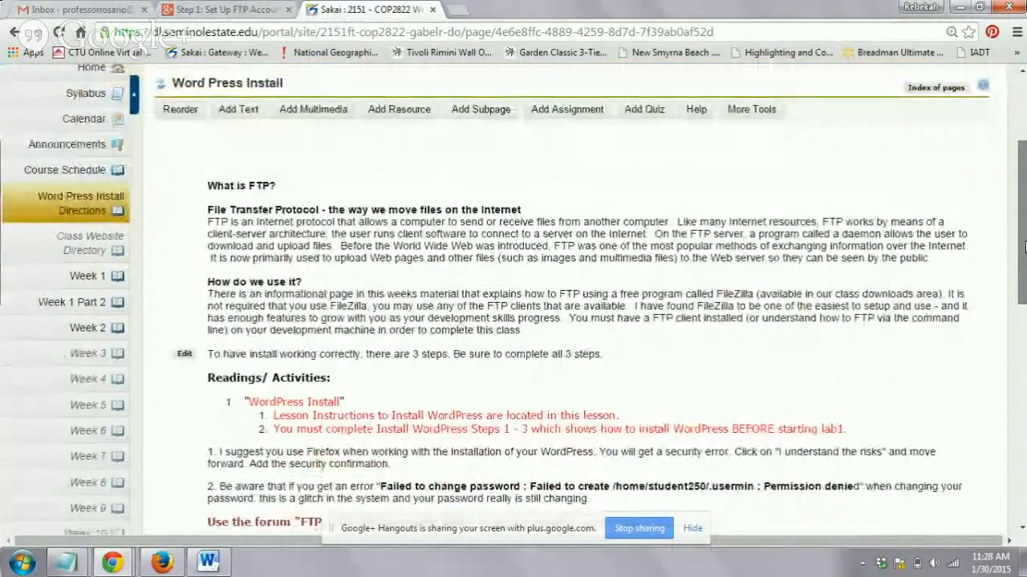
pyautogui.moveTo(1024, 247); pyautogui.dragTo(1025, 275)
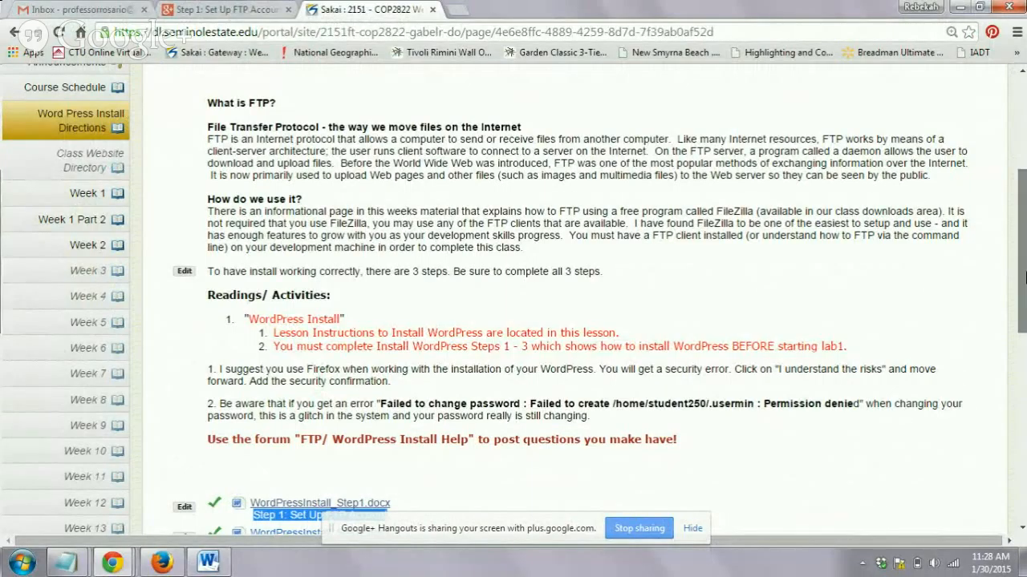
pyautogui.moveTo(1024, 275); pyautogui.dragTo(1024, 338)
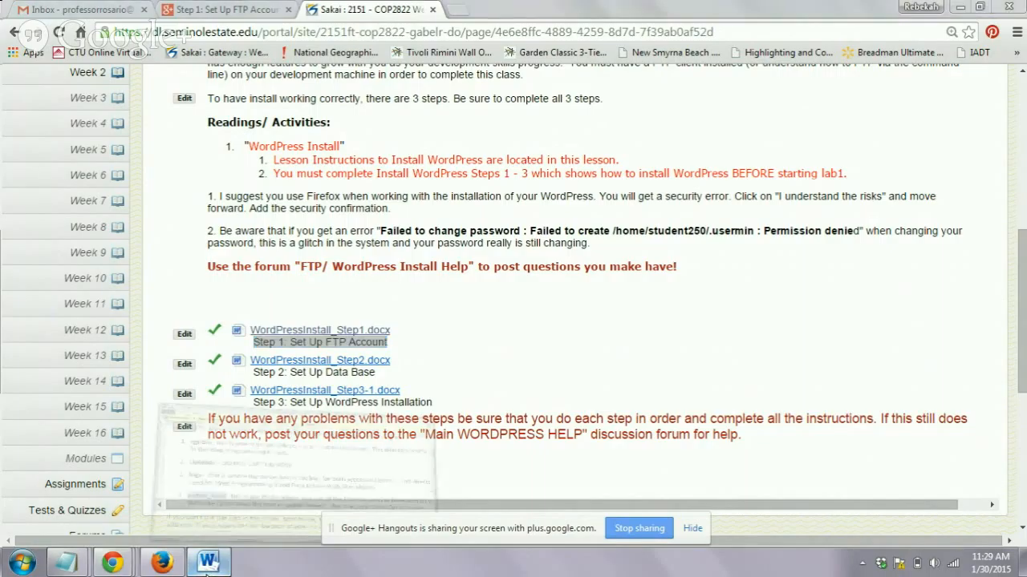
# - Switch to the WordPressInstall_Step1 document in Word and read the numbered account setup instructions on its first page
pyautogui.click(206, 563)
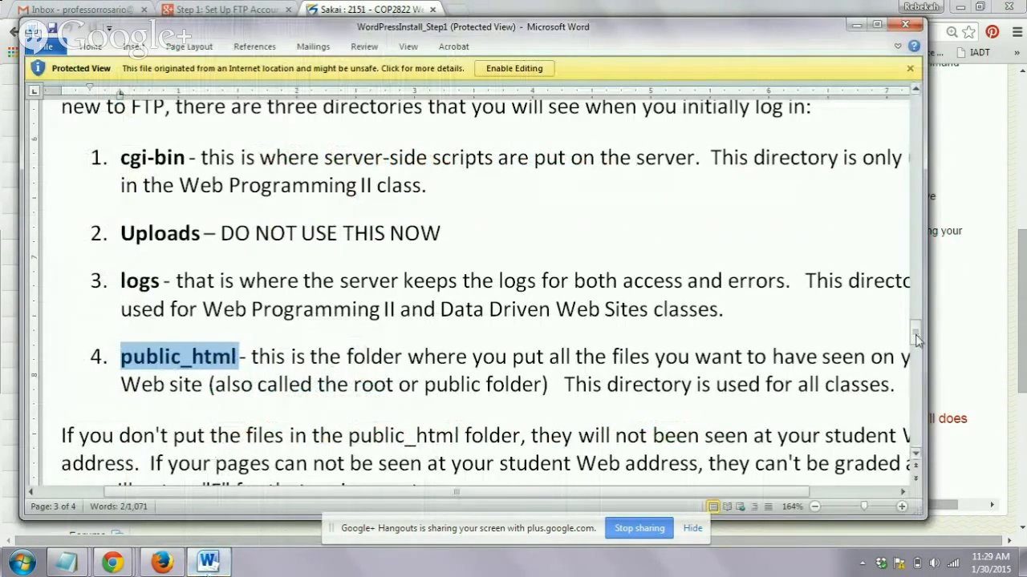
pyautogui.click(855, 509)
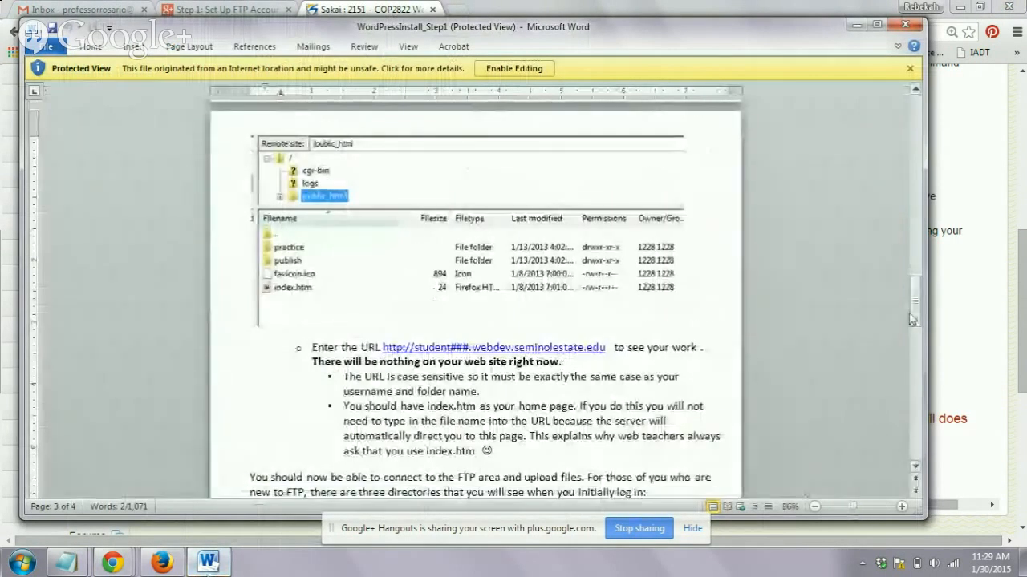
pyautogui.moveTo(915, 319); pyautogui.dragTo(924, 144)
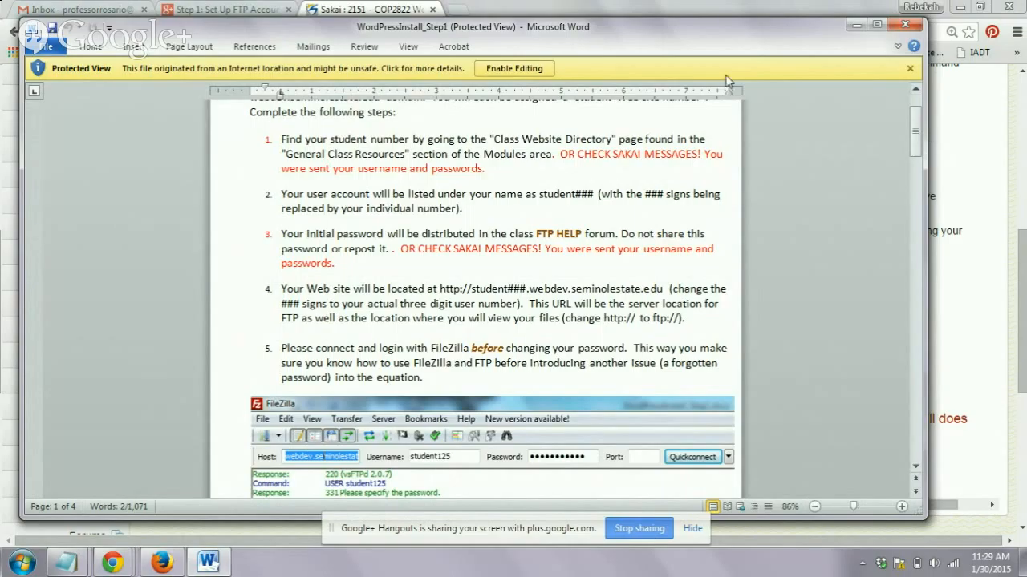
# - Bring up the Untitled note in Notepad and examine the student username and initial password lines
pyautogui.moveTo(66, 566)
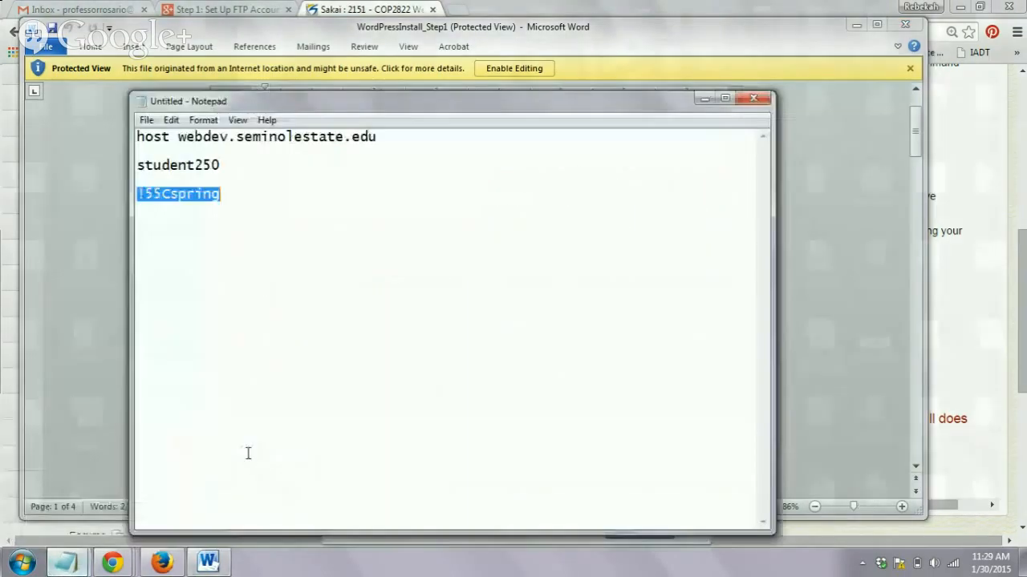
pyautogui.click(253, 437)
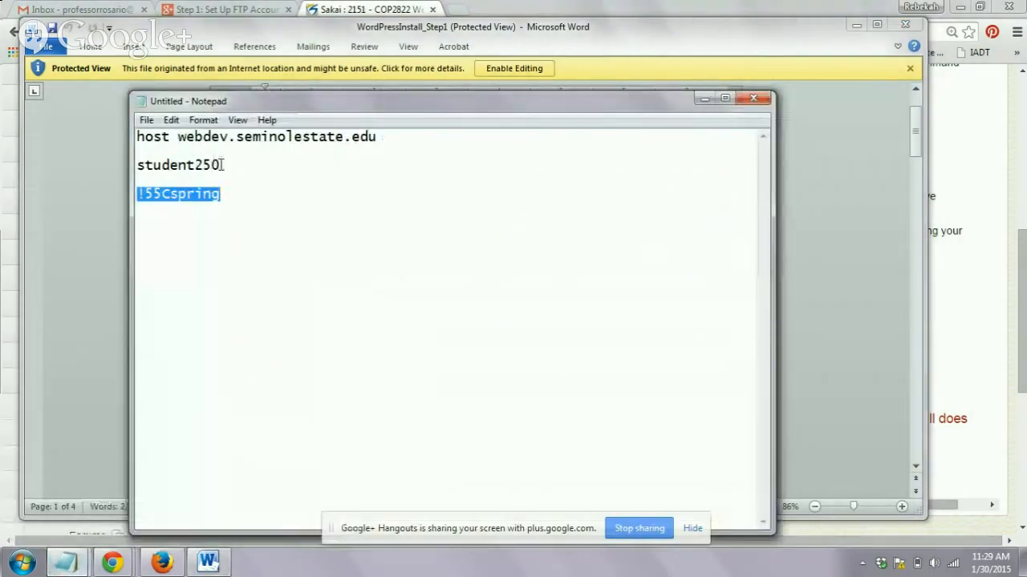
pyautogui.moveTo(221, 164); pyautogui.dragTo(138, 164)
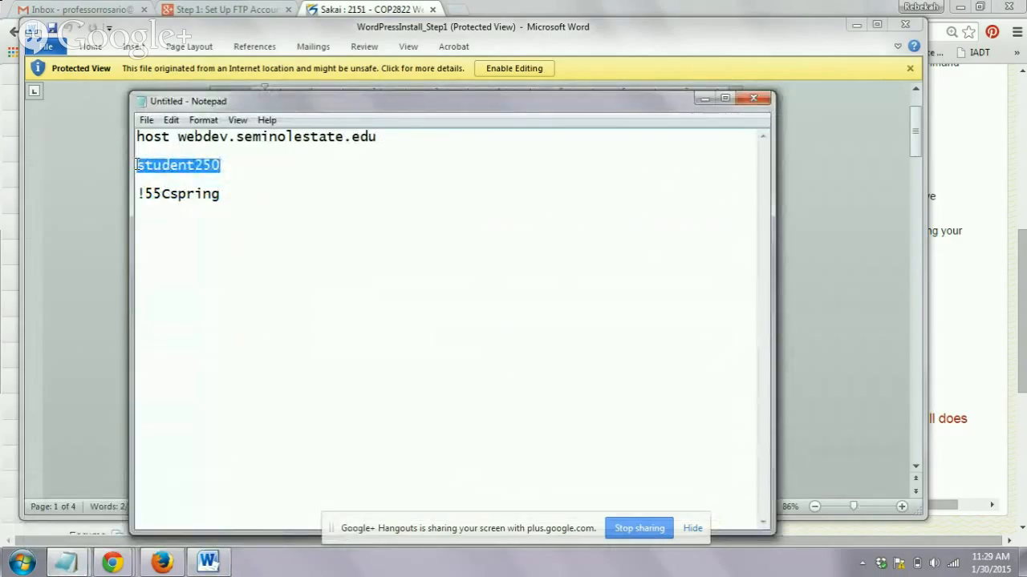
pyautogui.moveTo(228, 195); pyautogui.dragTo(128, 200)
pyautogui.moveTo(221, 164); pyautogui.dragTo(138, 169)
pyautogui.doubleClick(136, 165)
pyautogui.click(141, 165)
pyautogui.moveTo(146, 165); pyautogui.dragTo(129, 166)
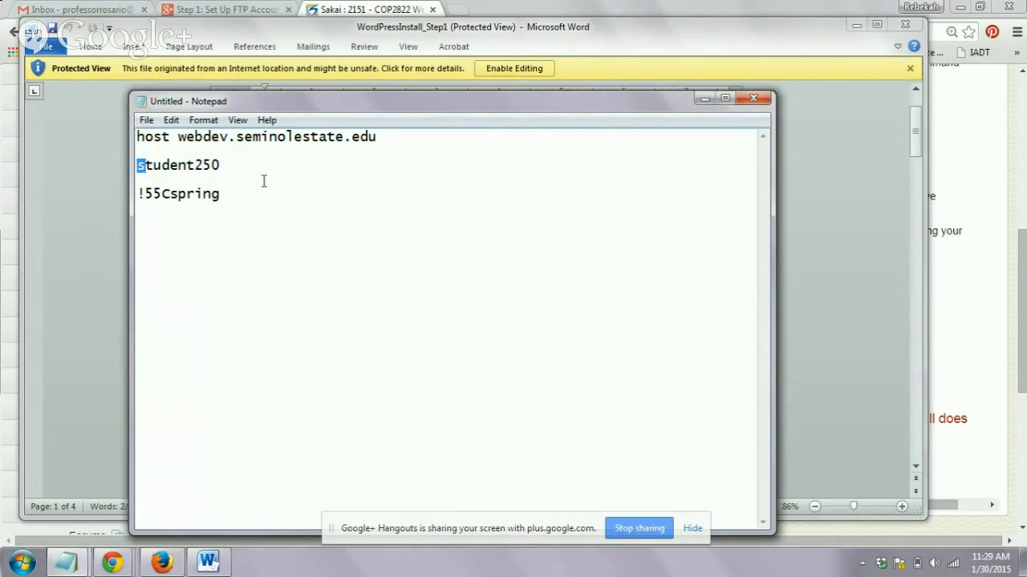
pyautogui.moveTo(217, 165); pyautogui.dragTo(128, 160)
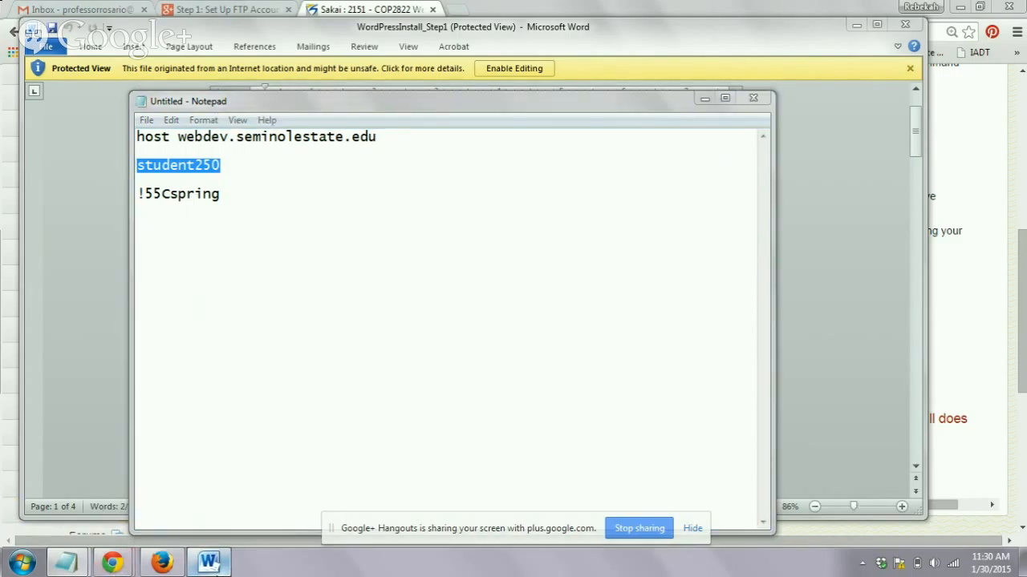
# - Consult the FileZilla login instructions in the Word document, and launch FileZilla, dismissing its update notice
pyautogui.click(208, 562)
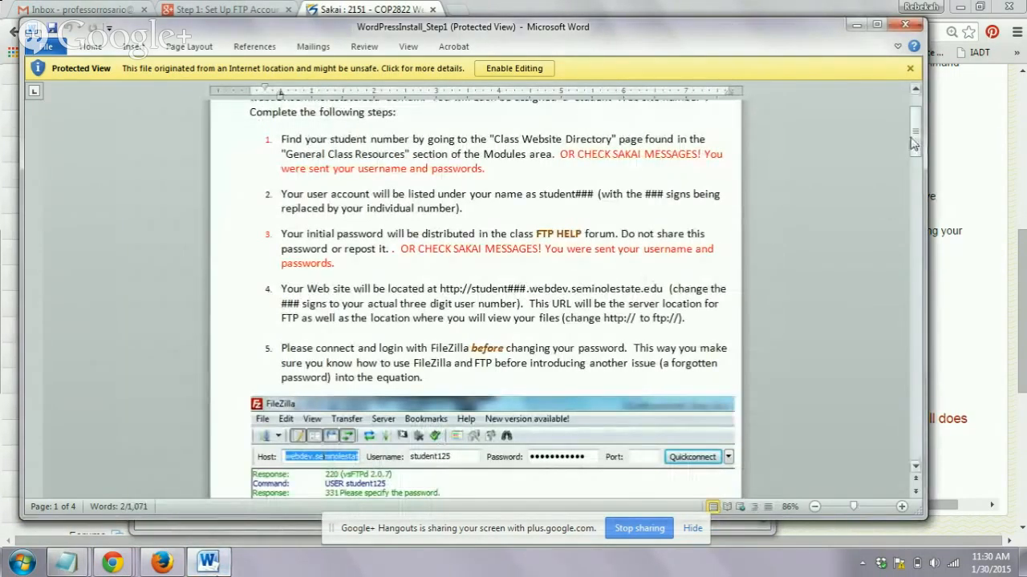
pyautogui.moveTo(911, 140); pyautogui.dragTo(917, 172)
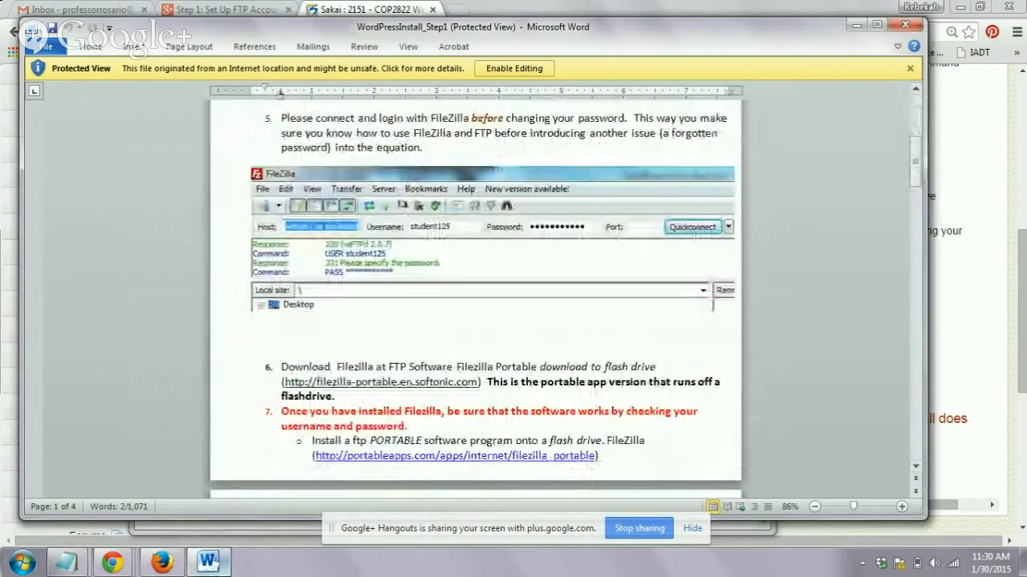
pyautogui.click(21, 562)
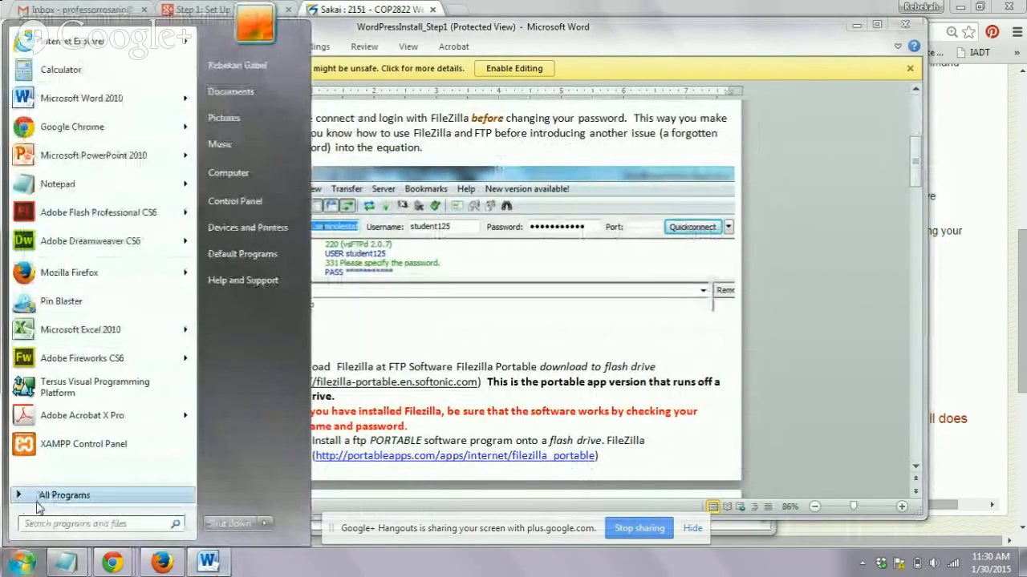
pyautogui.write('fil')
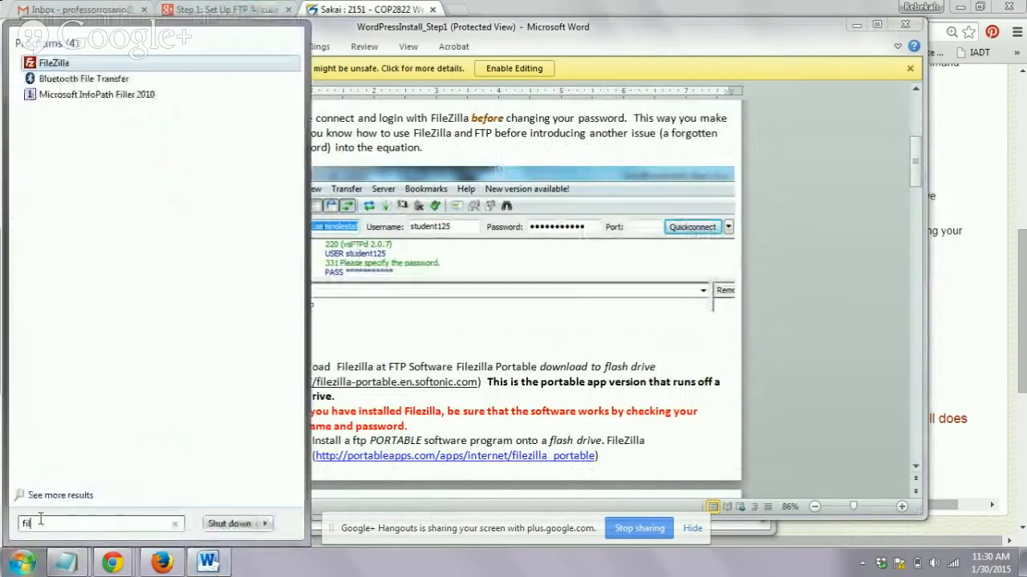
pyautogui.click(55, 63)
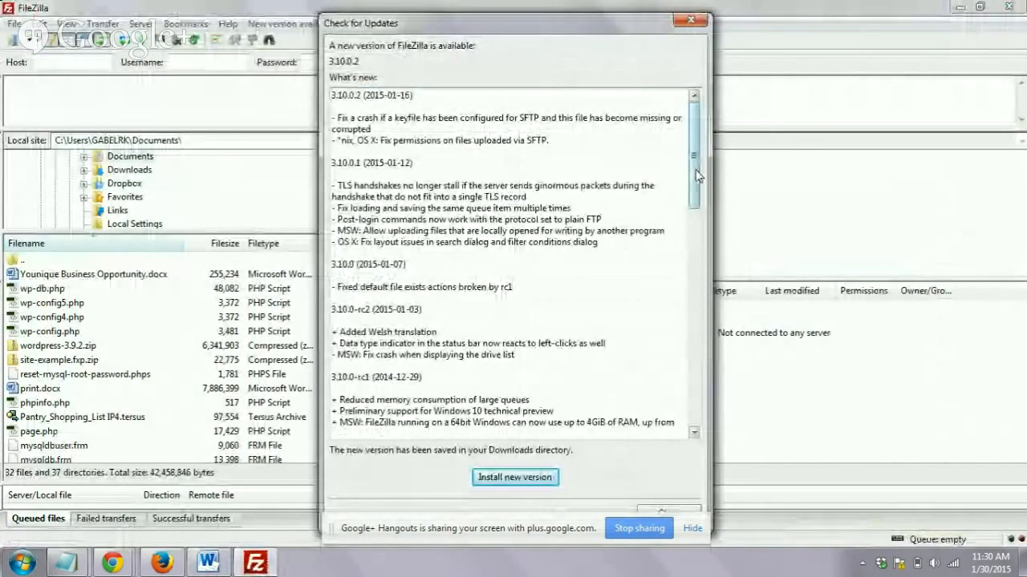
pyautogui.moveTo(696, 175); pyautogui.dragTo(659, 530)
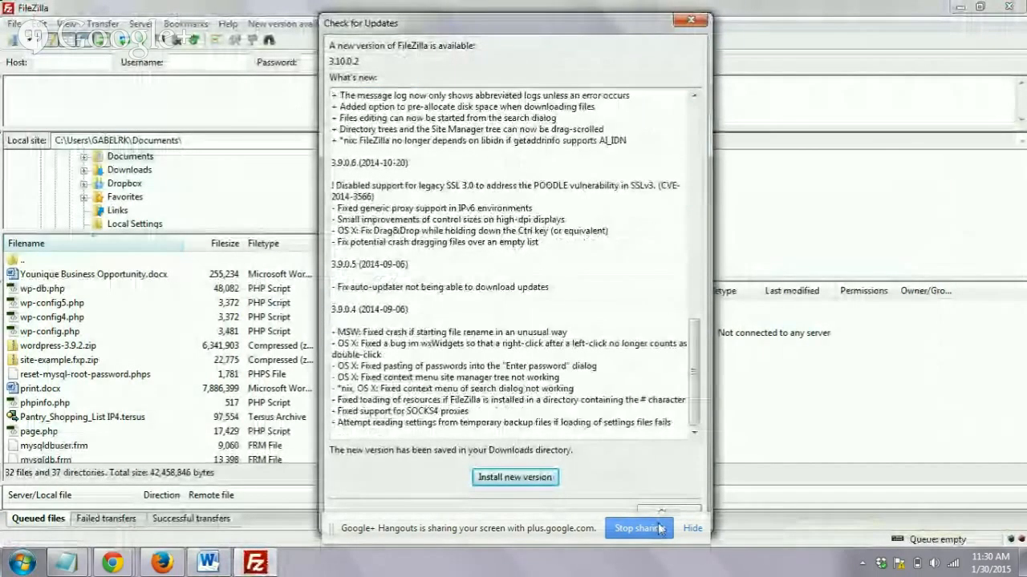
pyautogui.click(663, 512)
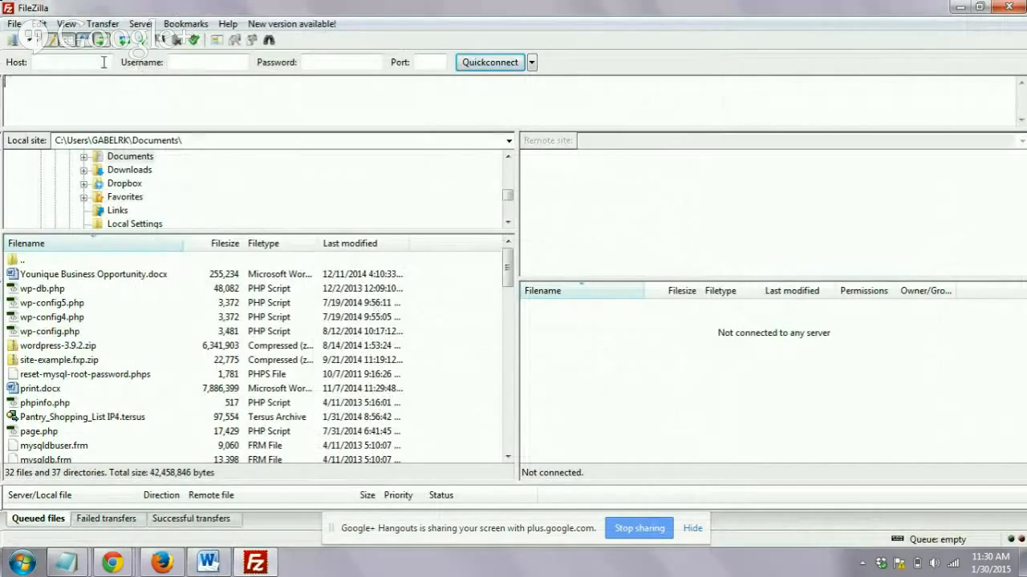
# - Copy the host webdev.seminolestate.edu from the Untitled Notepad note into FileZilla's Host field
pyautogui.moveTo(65, 563)
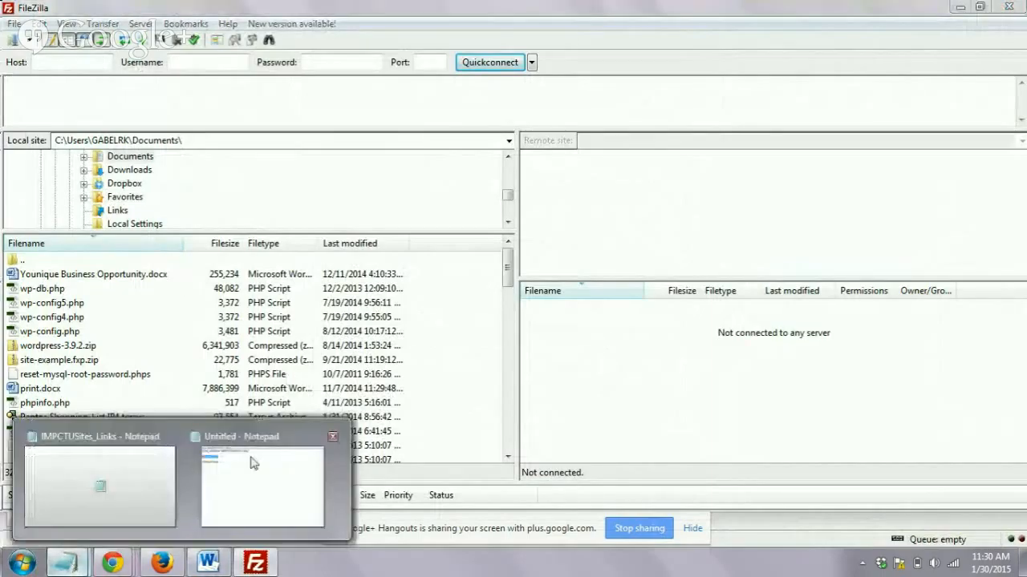
pyautogui.click(251, 463)
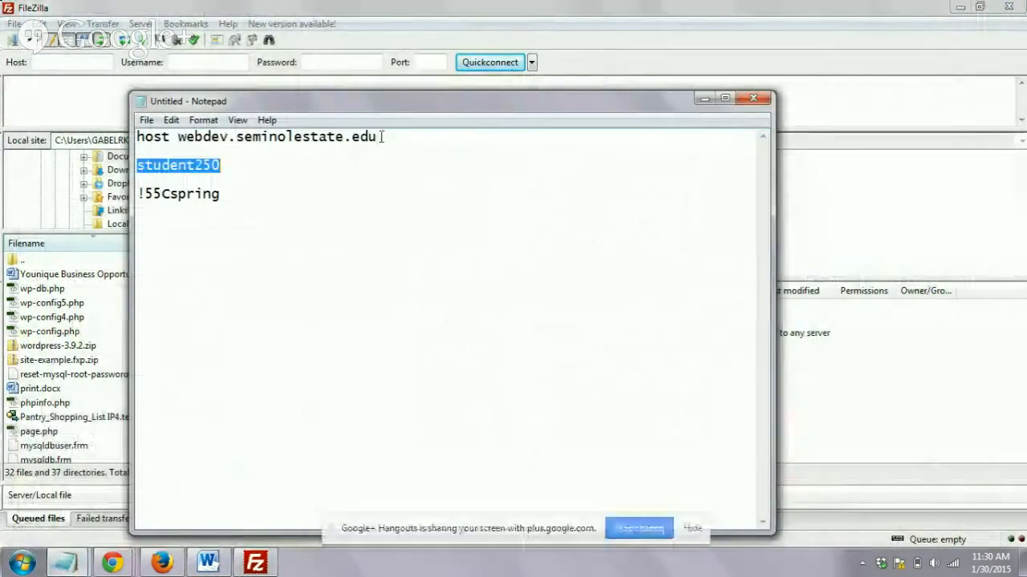
pyautogui.moveTo(377, 137); pyautogui.dragTo(174, 137)
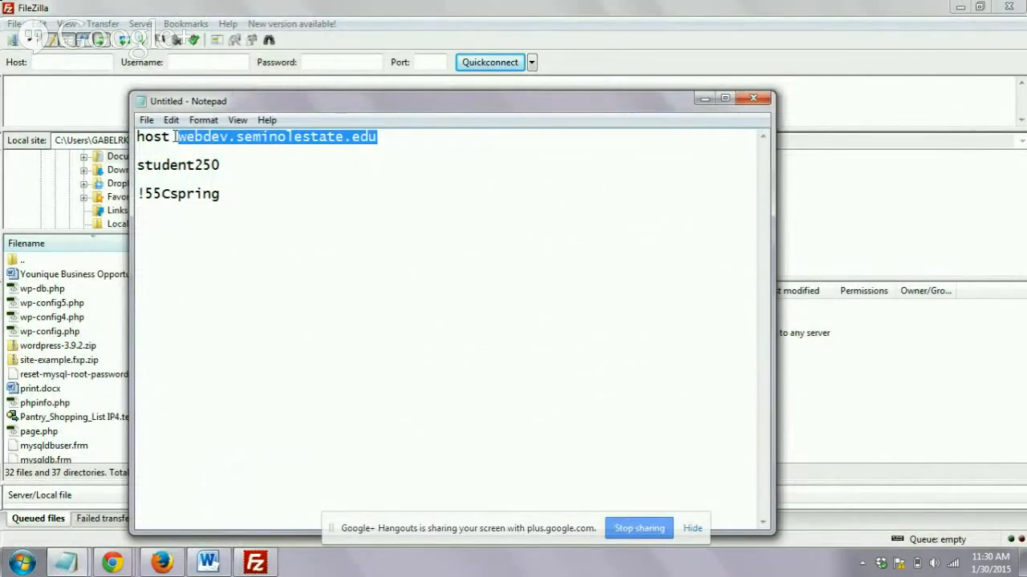
pyautogui.click(57, 62)
pyautogui.write('seminolestate.edu')
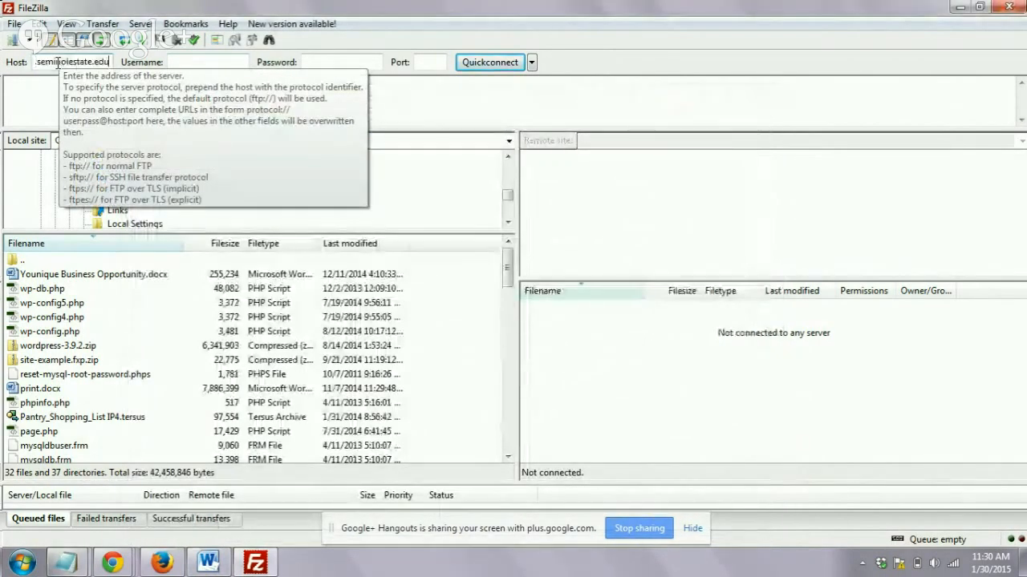
pyautogui.moveTo(69, 62); pyautogui.dragTo(29, 67)
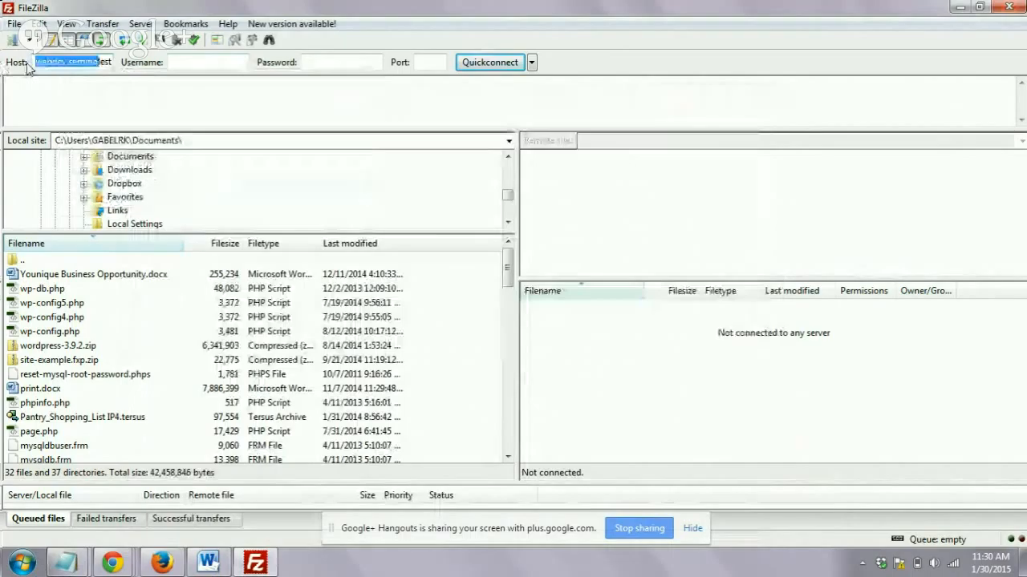
# - Copy the student account username from the Notepad note into FileZilla's Username field
pyautogui.click(203, 64)
pyautogui.click(70, 565)
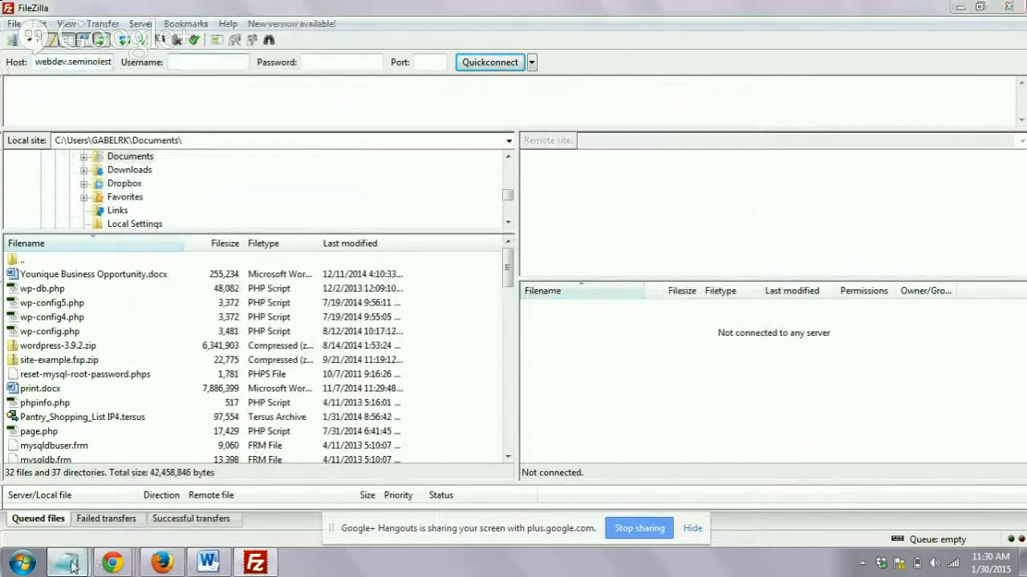
pyautogui.click(248, 502)
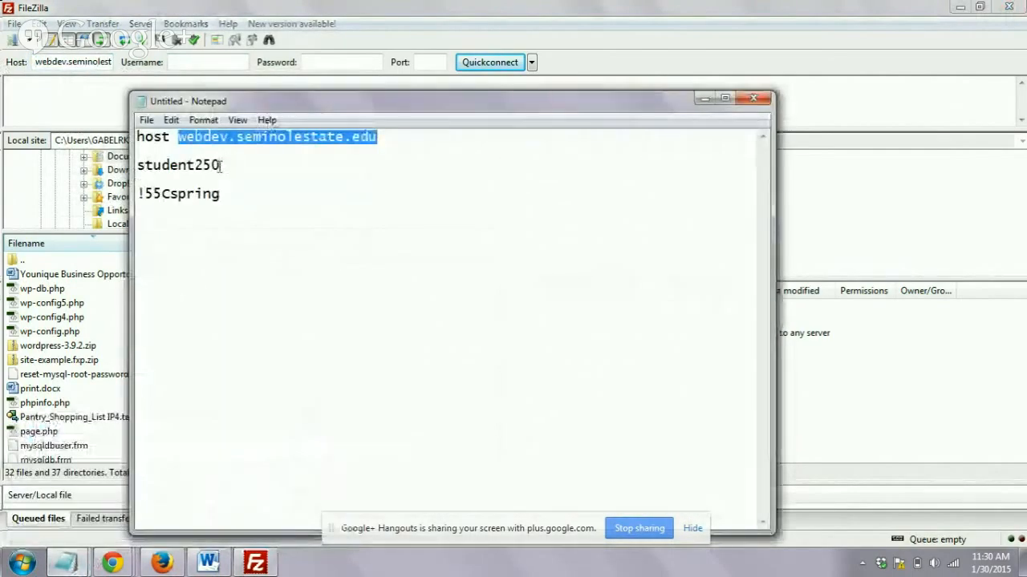
pyautogui.moveTo(222, 165); pyautogui.dragTo(135, 166)
pyautogui.hotkey('ctrl', 'c')
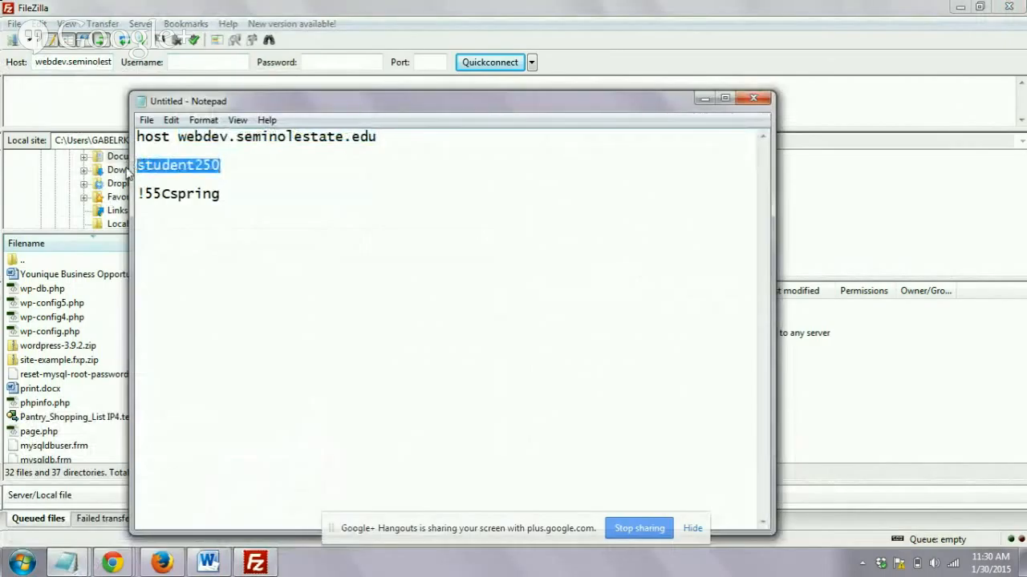
pyautogui.click(200, 61)
pyautogui.hotkey('ctrl', 'v')
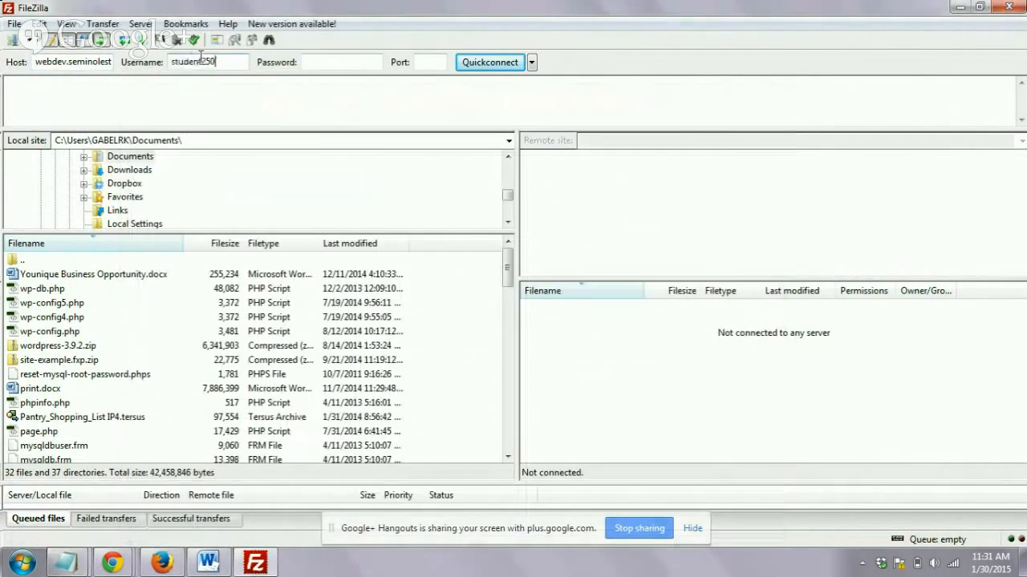
# - Look up the account password in the Notepad note and enter it in FileZilla's Password field
pyautogui.click(343, 61)
pyautogui.moveTo(66, 563)
pyautogui.click(271, 478)
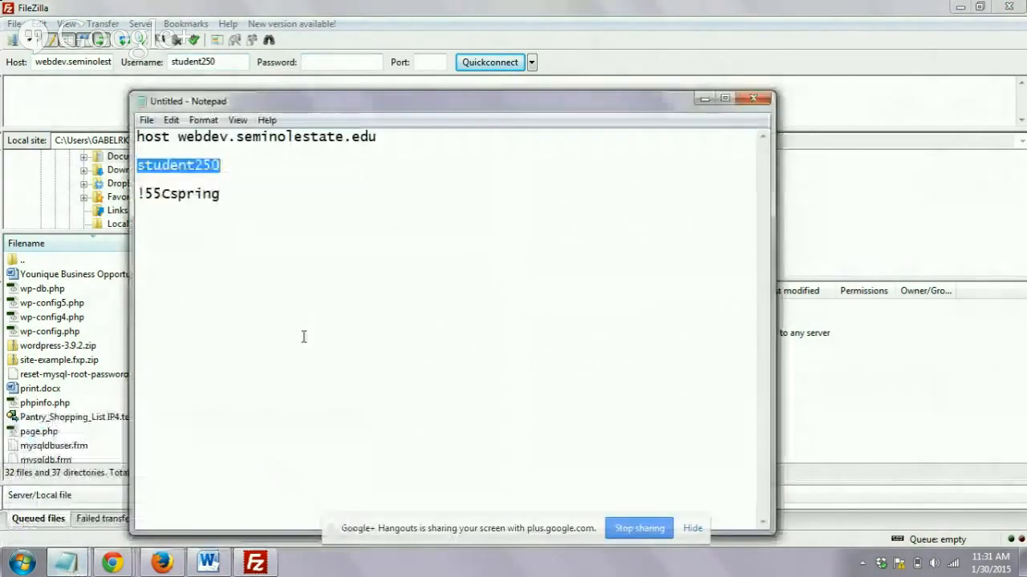
pyautogui.click(313, 260)
pyautogui.moveTo(222, 193); pyautogui.dragTo(125, 192)
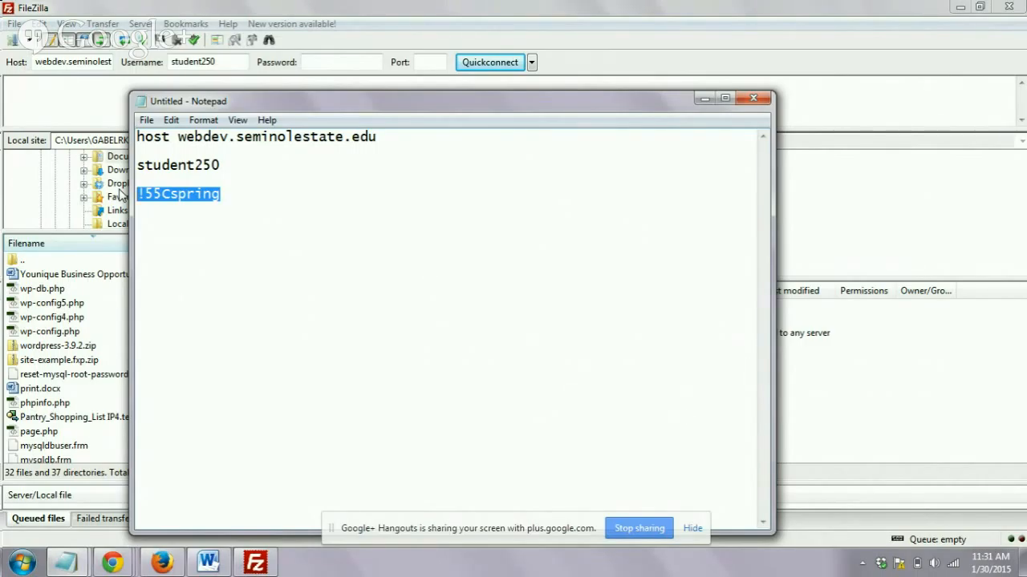
pyautogui.click(315, 61)
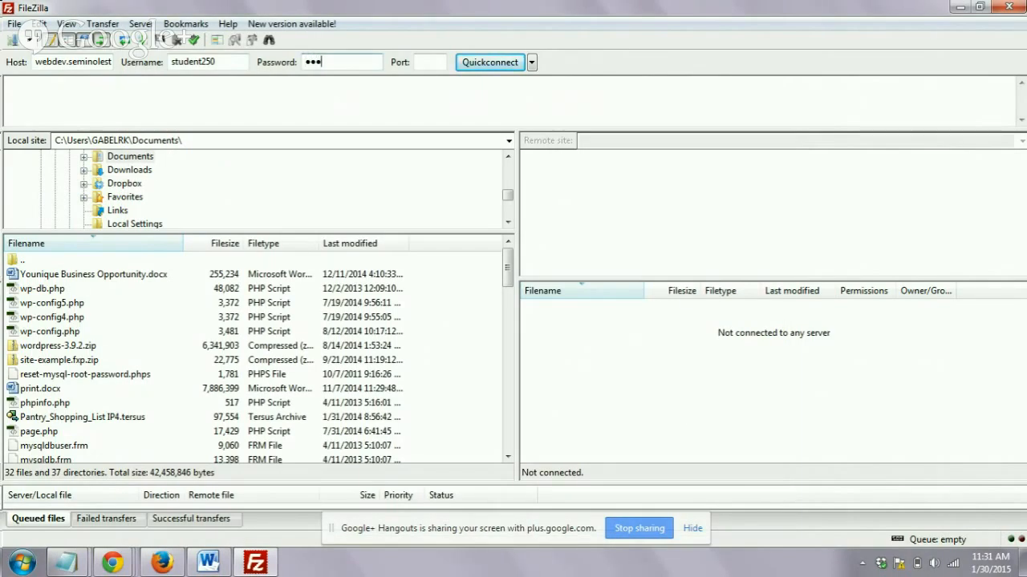
# - Set the port to 21 and try to connect to the FTP server with Quickconnect
pyautogui.click(437, 61)
pyautogui.write('21')
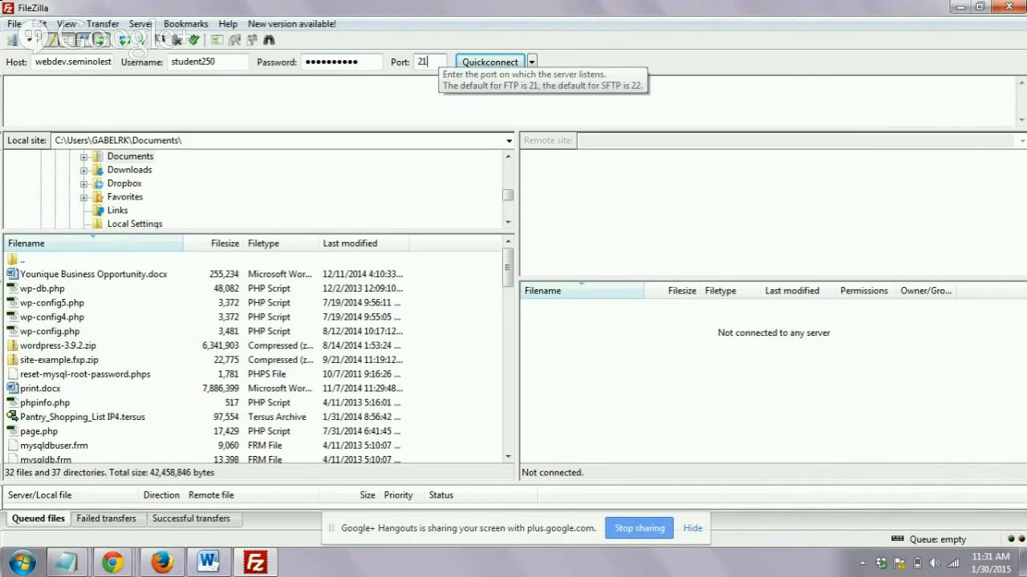
pyautogui.click(497, 63)
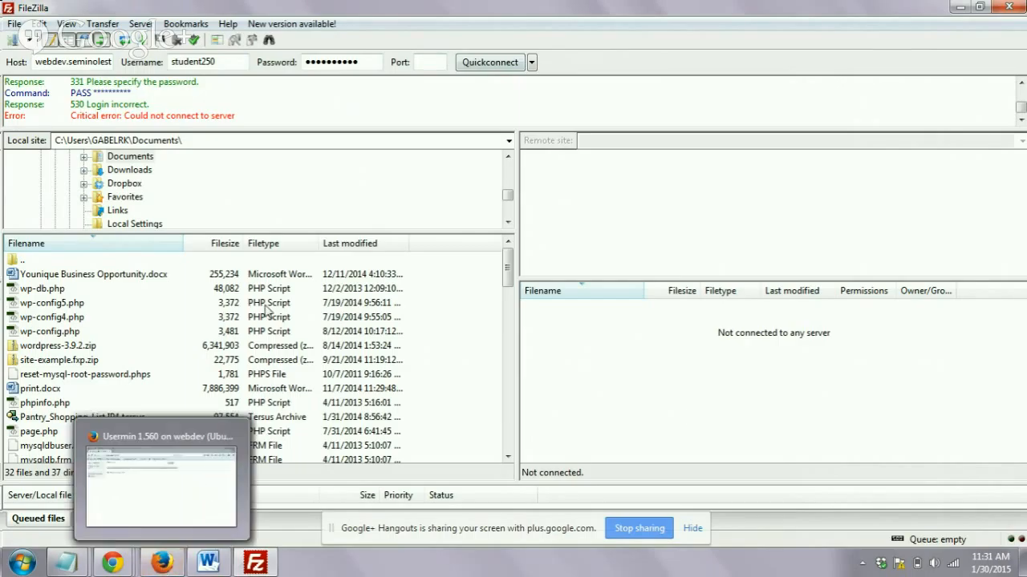
# - Re-enter the account password in the Password field, set the port to 21, and connect to the FTP server
pyautogui.moveTo(369, 62); pyautogui.dragTo(230, 62)
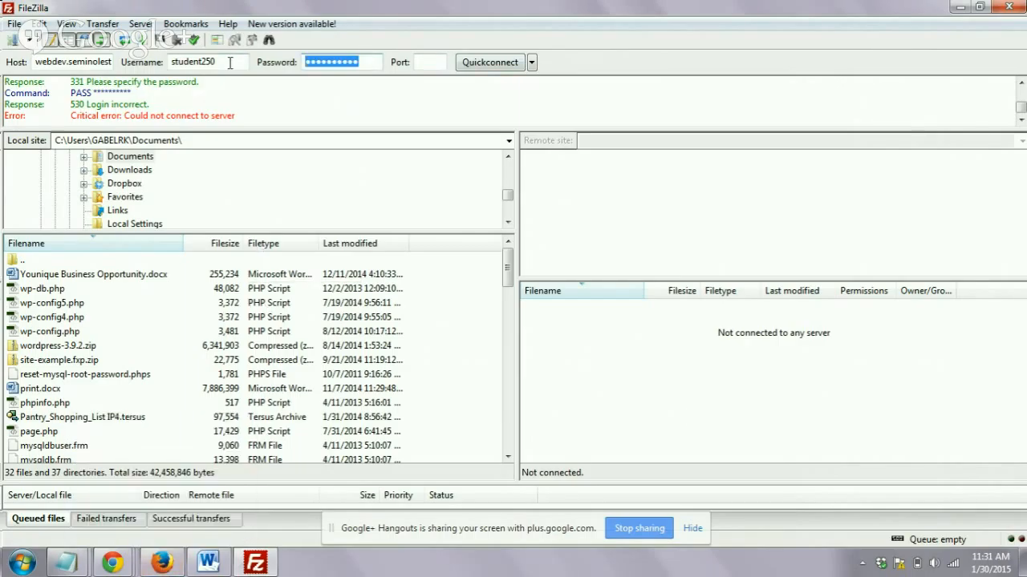
pyautogui.write('******')
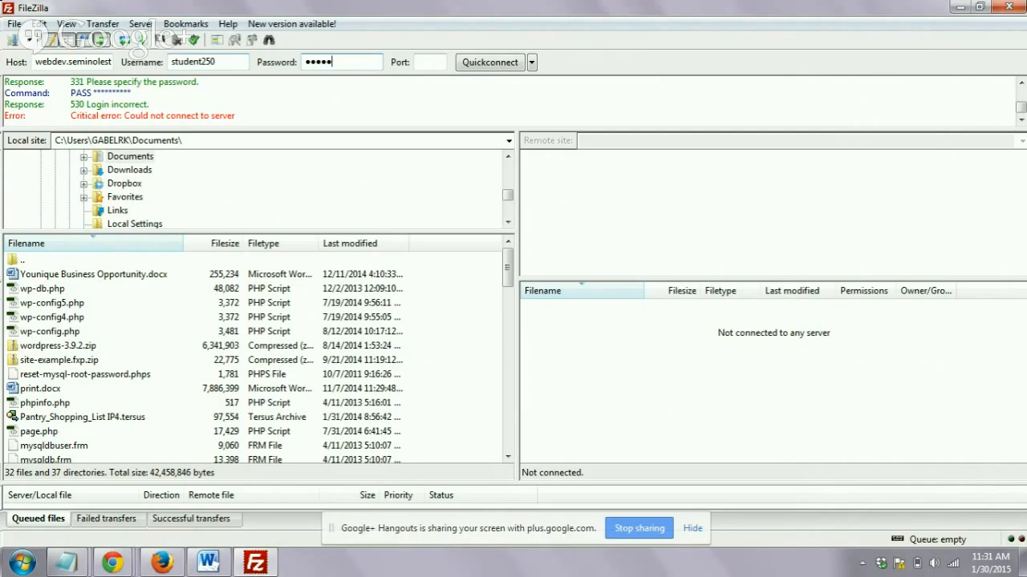
pyautogui.write('***')
pyautogui.press('Return')
pyautogui.click(426, 64)
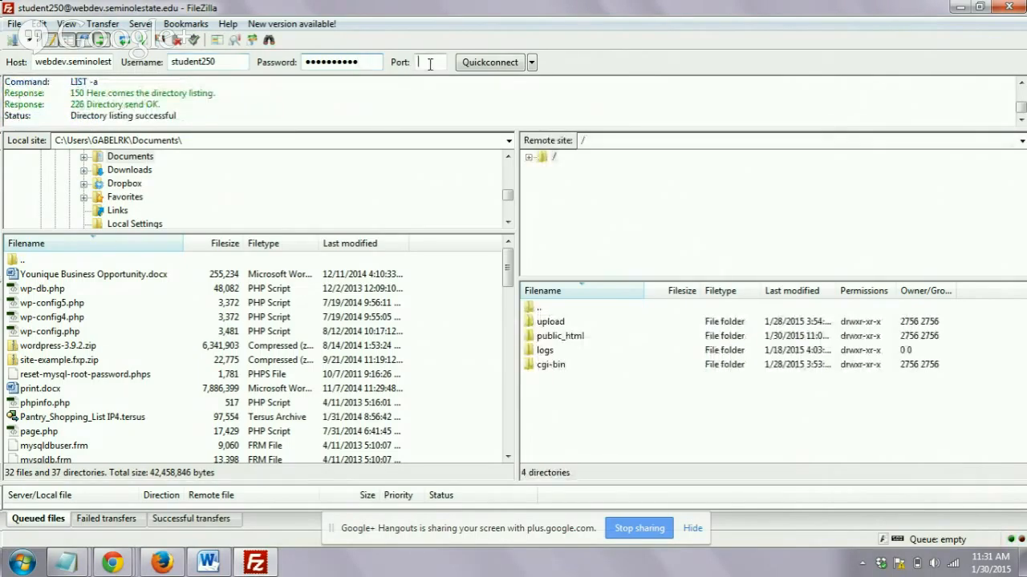
pyautogui.write('21')
pyautogui.click(488, 64)
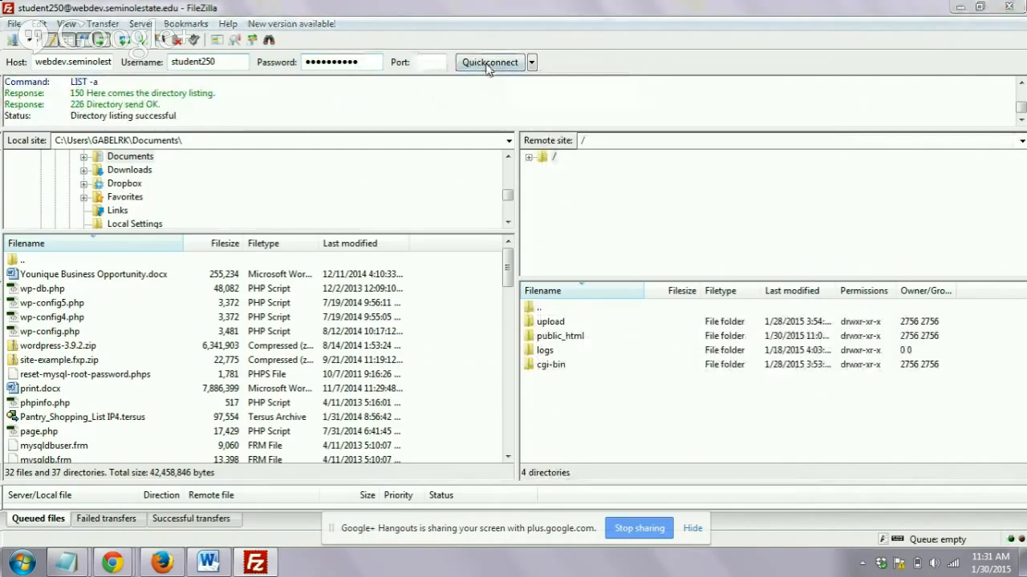
pyautogui.click(540, 316)
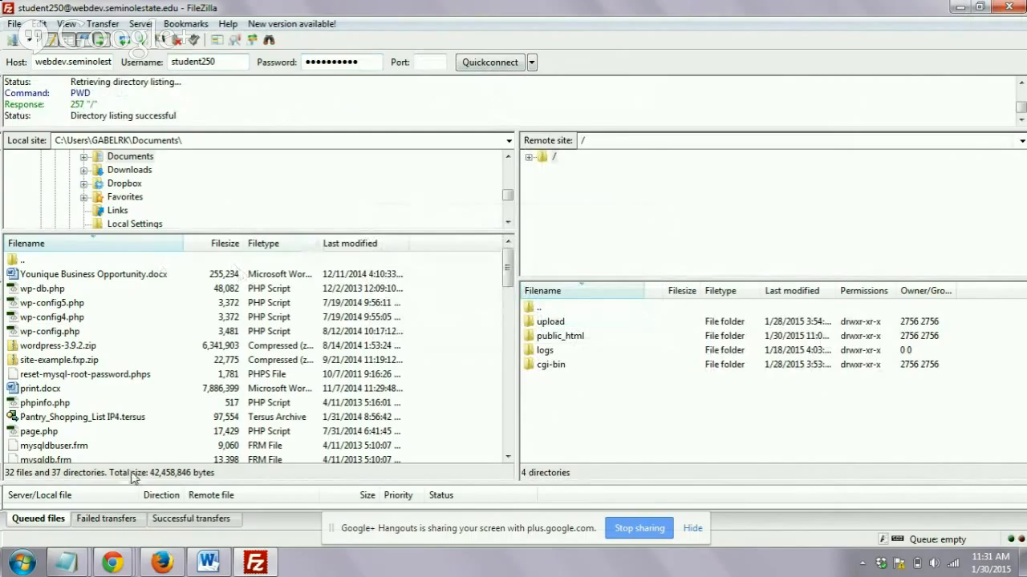
# - Browse the local files in the Documents folder and the contents of the Dropbox folder
pyautogui.click(77, 346)
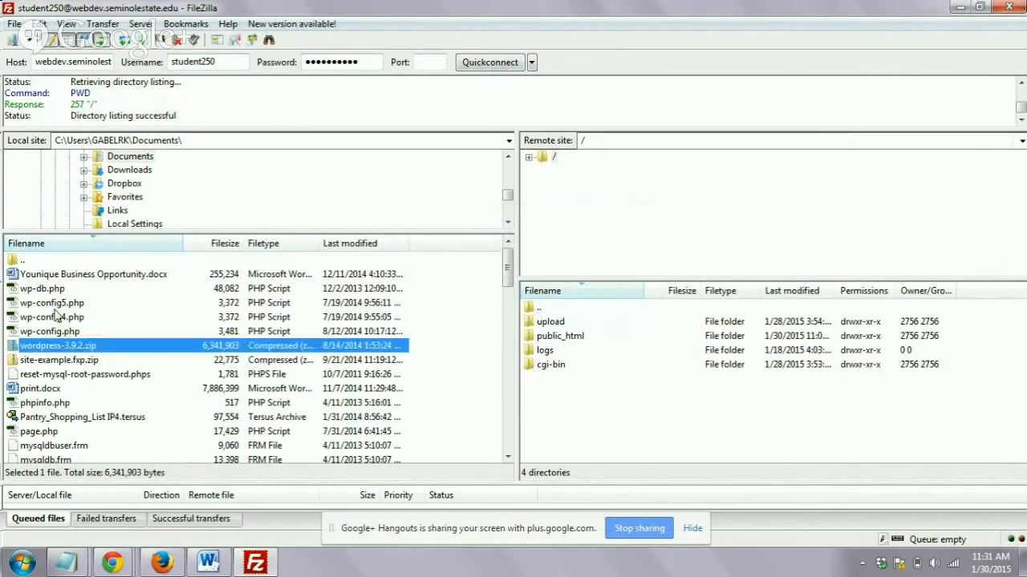
pyautogui.click(56, 316)
pyautogui.click(50, 362)
pyautogui.click(48, 418)
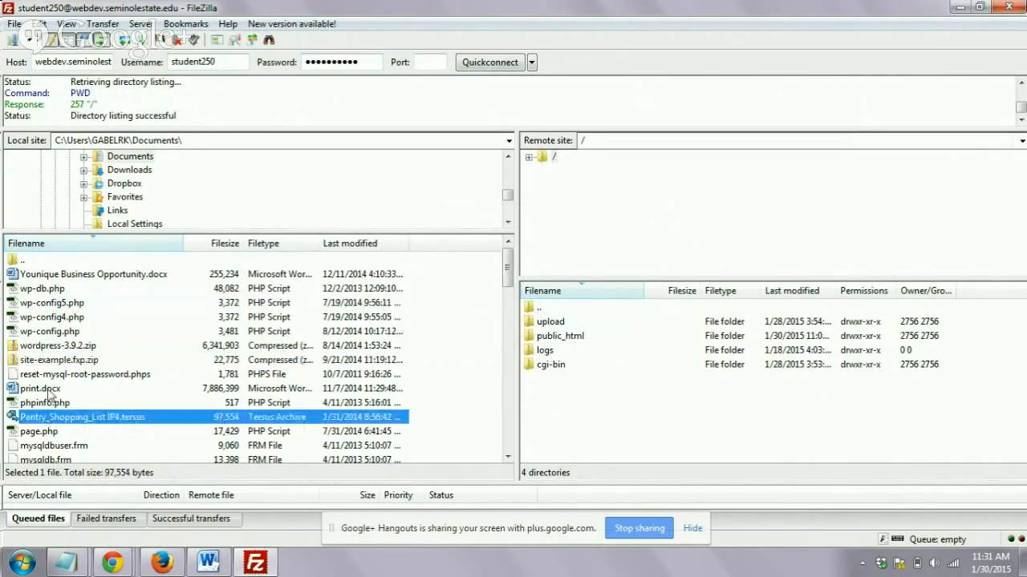
pyautogui.click(51, 391)
pyautogui.click(44, 349)
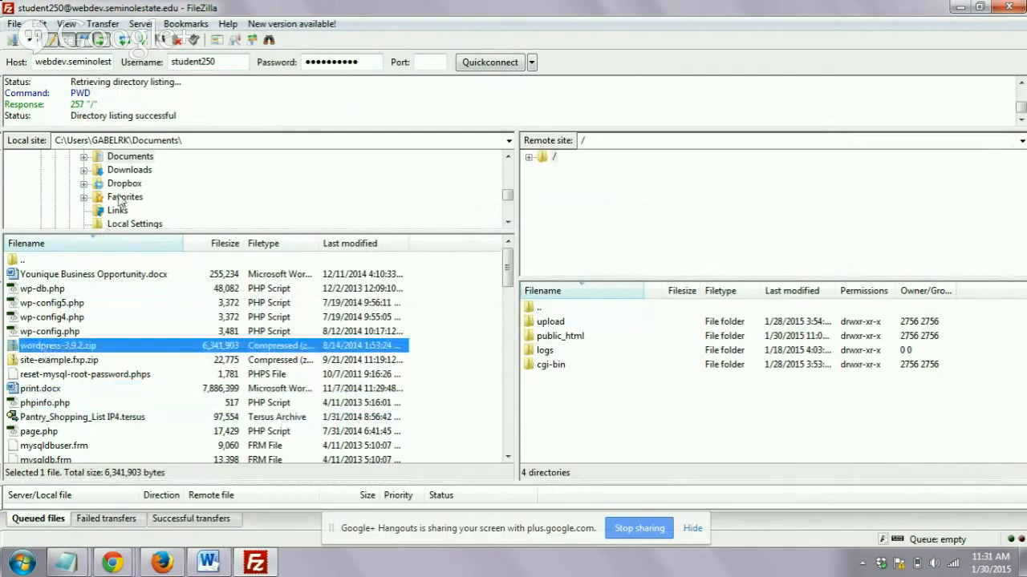
pyautogui.click(122, 183)
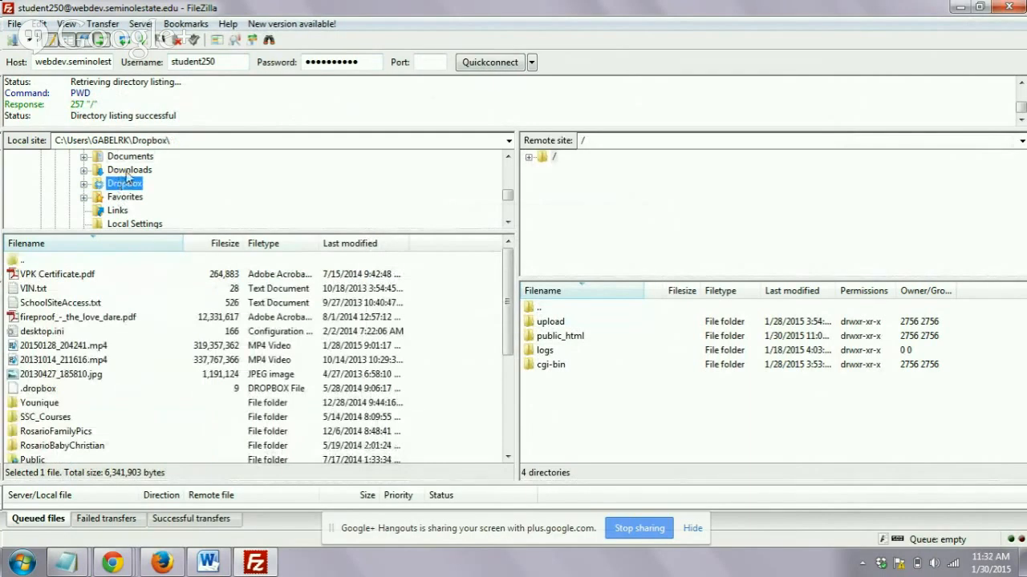
pyautogui.scroll(-1, 122, 187)
pyautogui.scroll(-4, 248, 283)
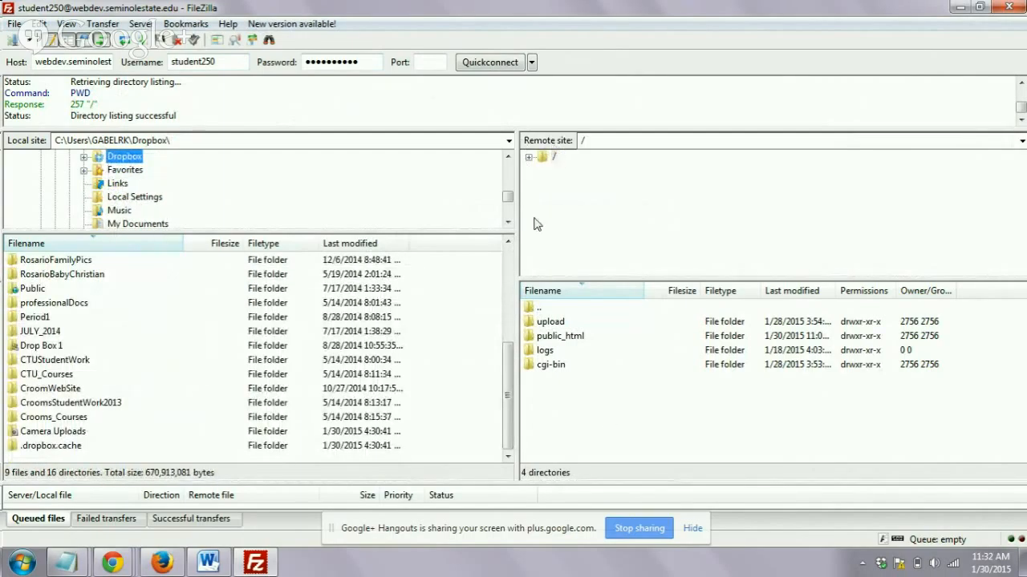
# - Open the remote public_html folder and delete its publish directory from the server
pyautogui.click(546, 338)
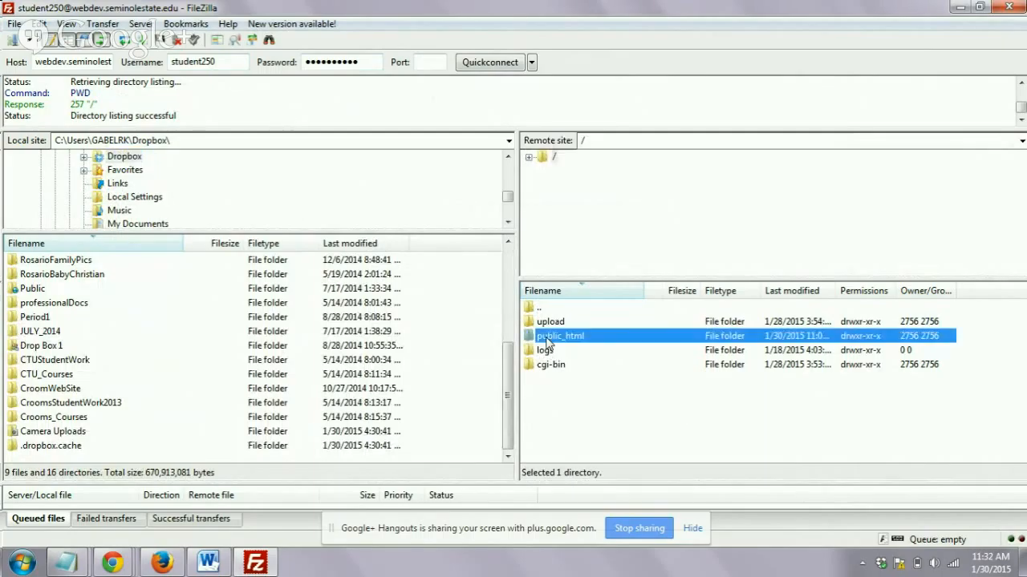
pyautogui.doubleClick(614, 340)
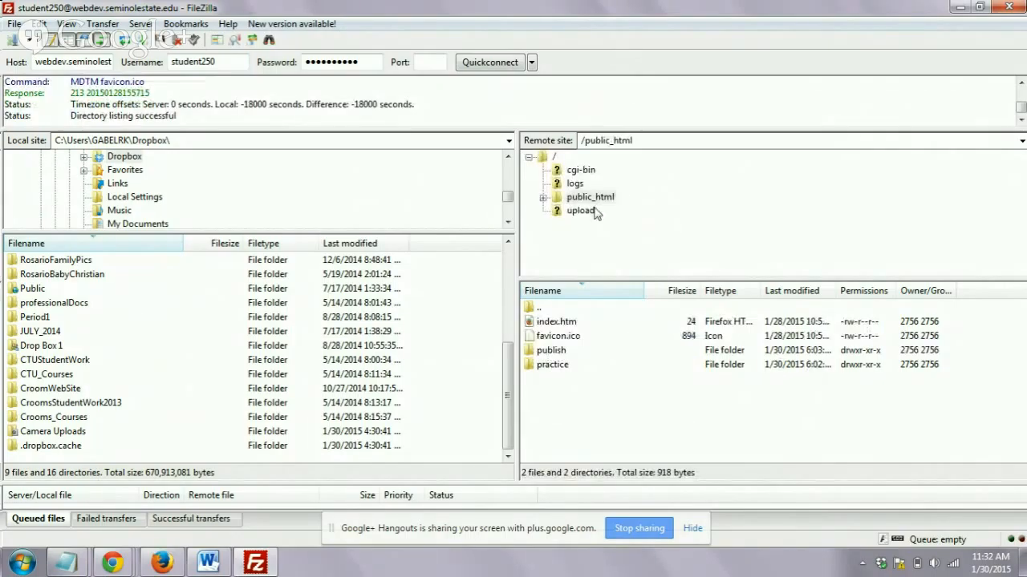
pyautogui.click(566, 353)
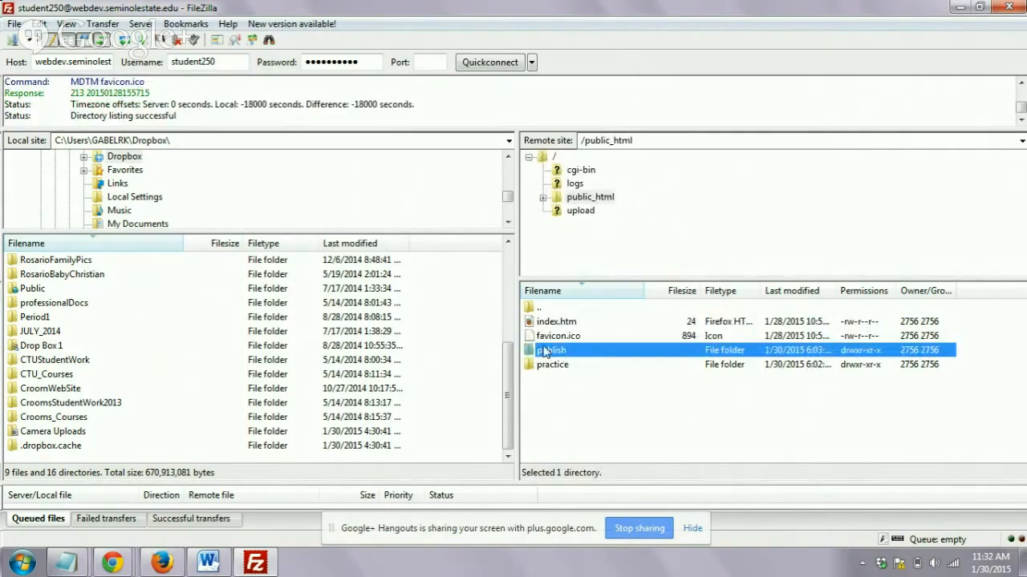
pyautogui.press('Delete')
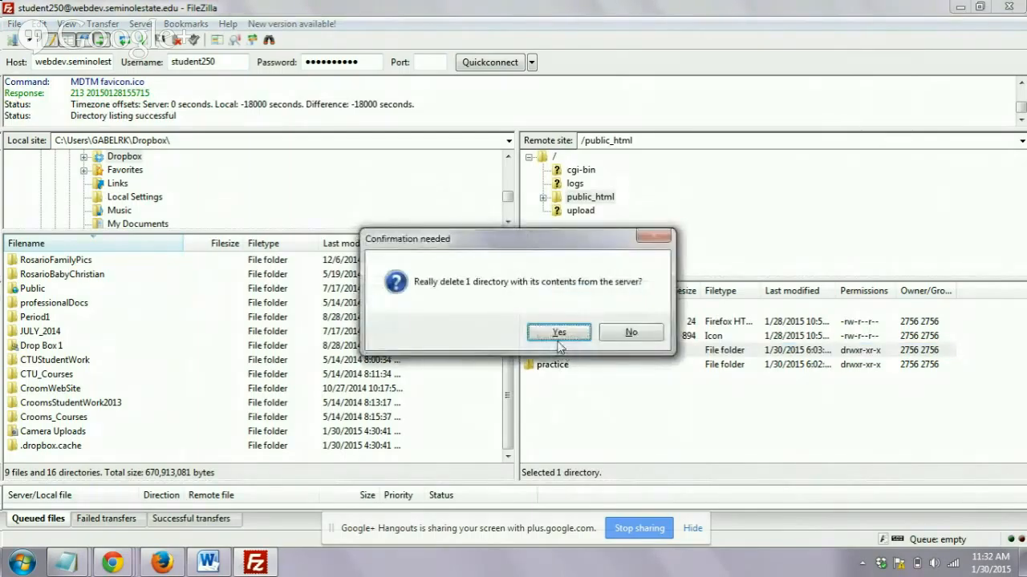
pyautogui.click(557, 332)
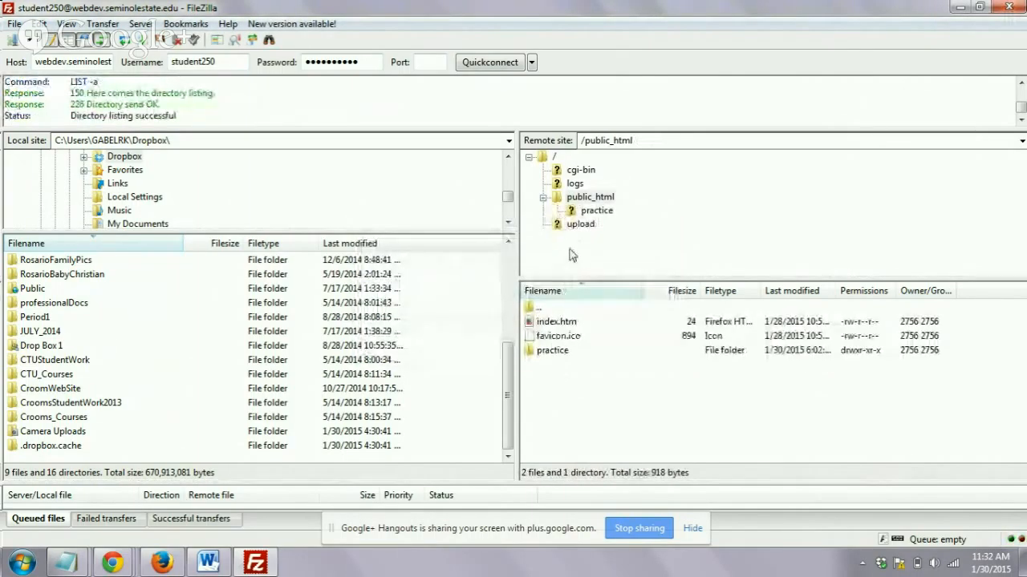
# - Delete the practice directory inside the remote public_html folder
pyautogui.click(575, 213)
pyautogui.press('Delete')
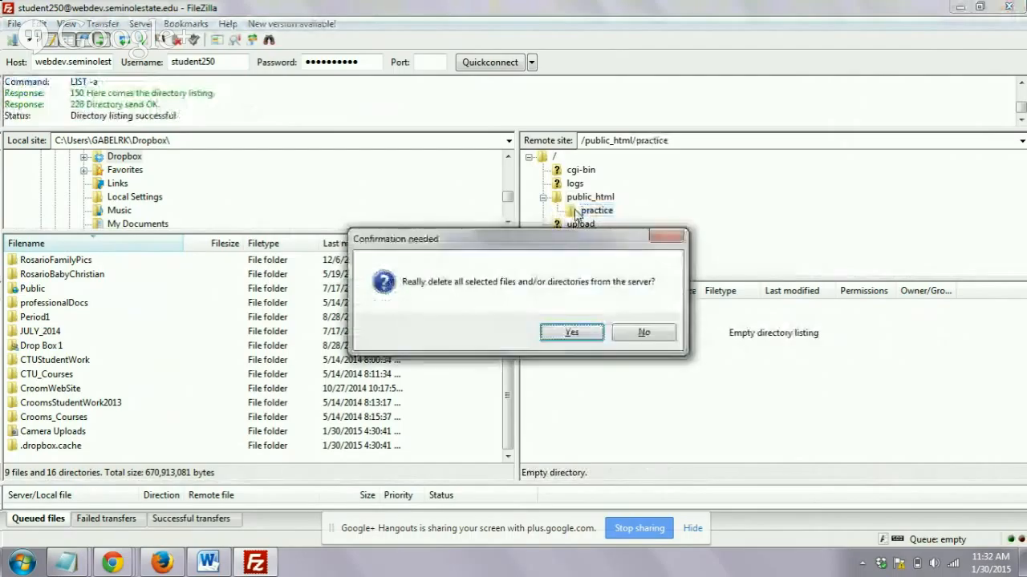
pyautogui.click(561, 333)
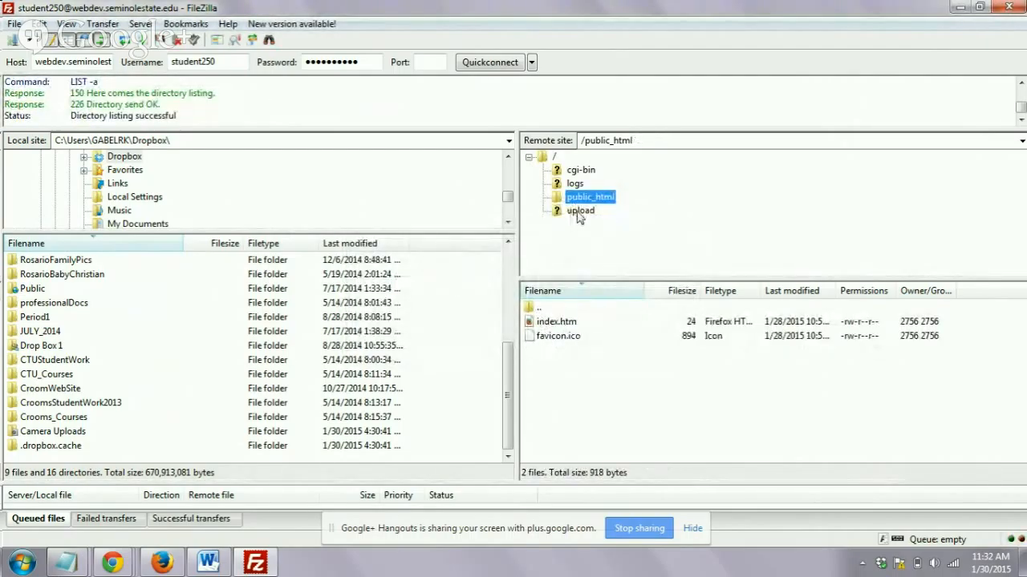
# - Create a directory named practice inside the remote public_html folder and open it
pyautogui.click(570, 184)
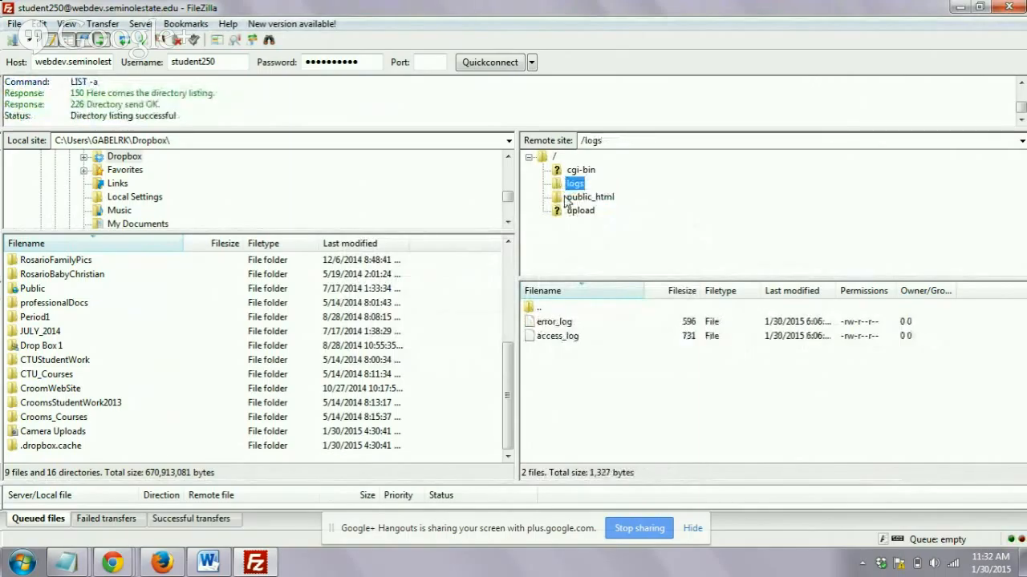
pyautogui.rightClick(567, 198)
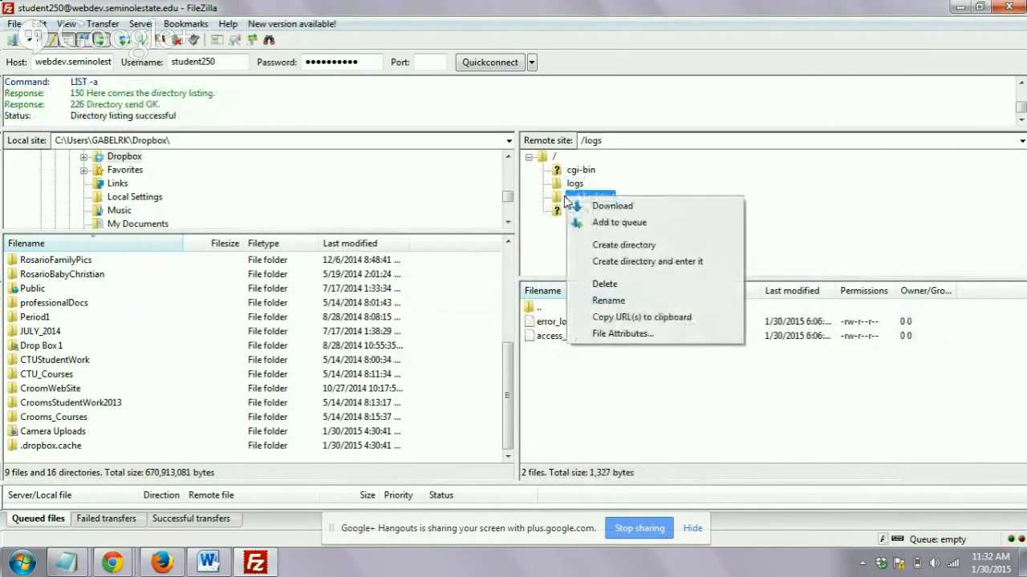
pyautogui.click(610, 247)
pyautogui.write('public_html/p')
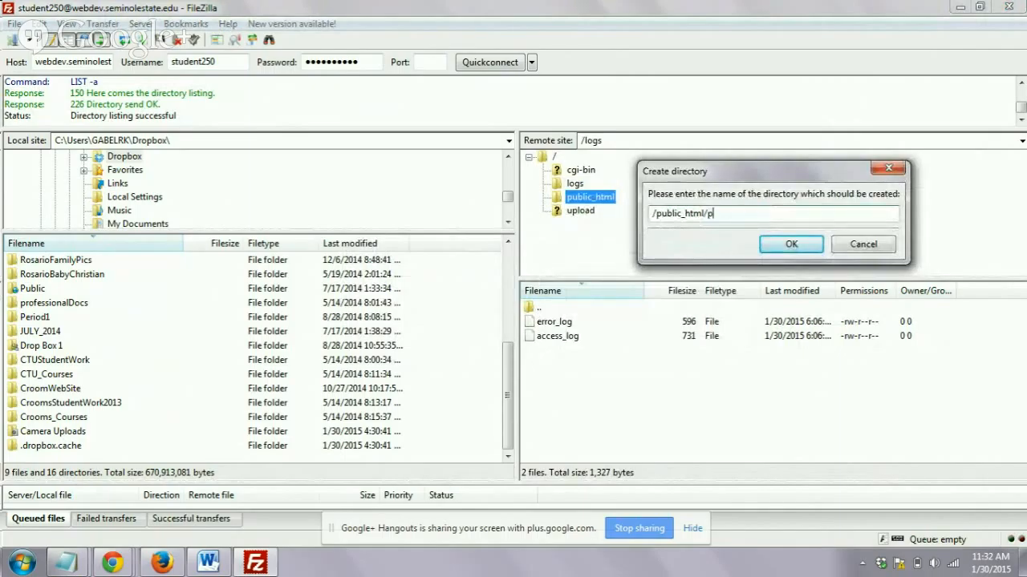
pyautogui.write('ractice/')
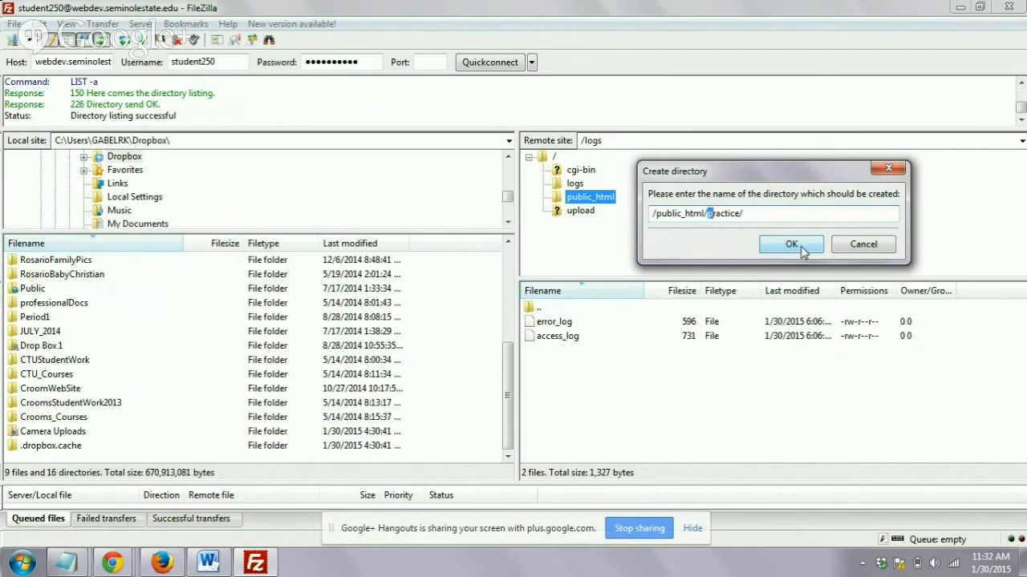
pyautogui.click(791, 244)
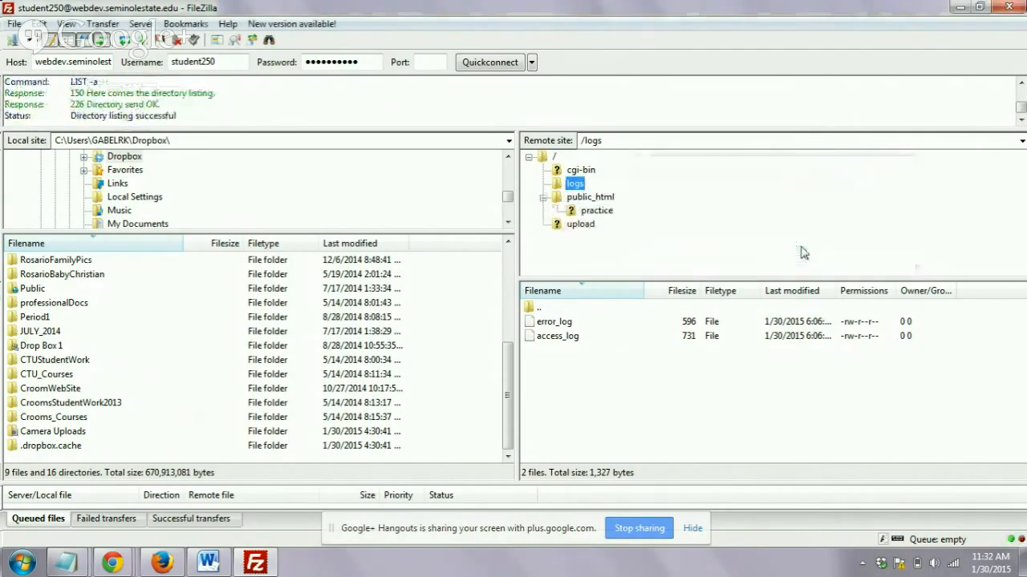
pyautogui.click(578, 216)
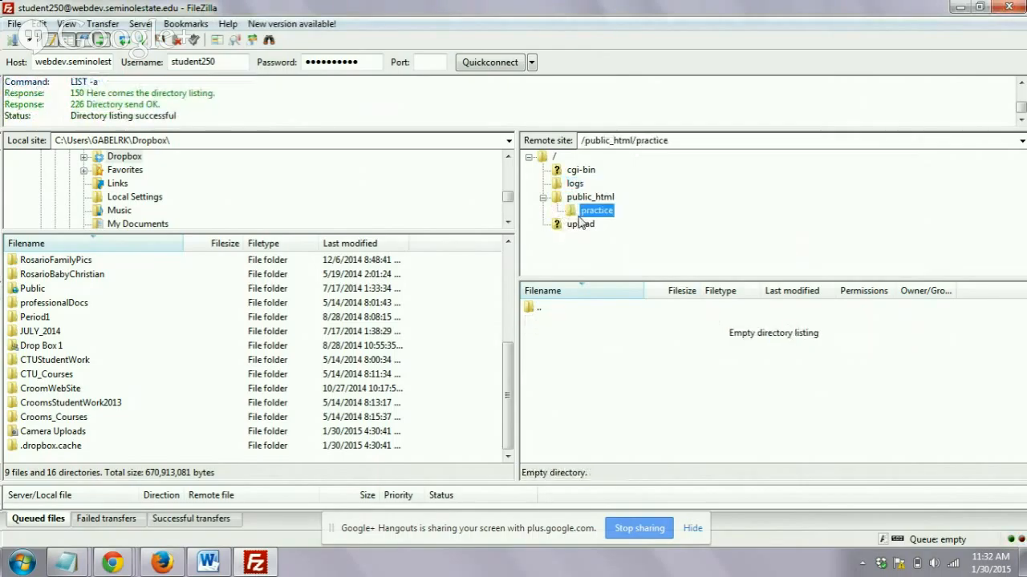
# - Create a directory named publish inside the remote public_html folder
pyautogui.click(604, 200)
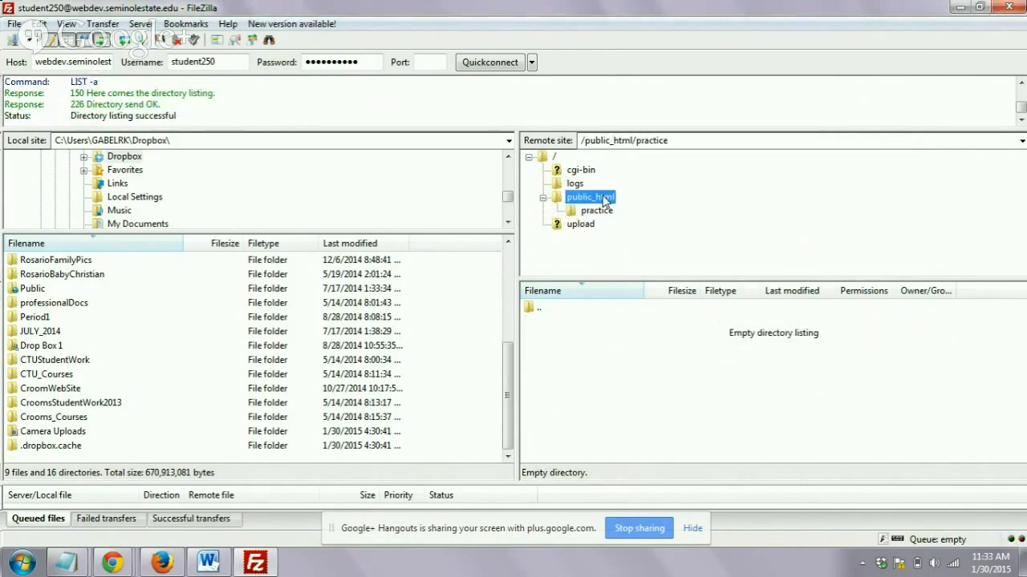
pyautogui.rightClick(604, 200)
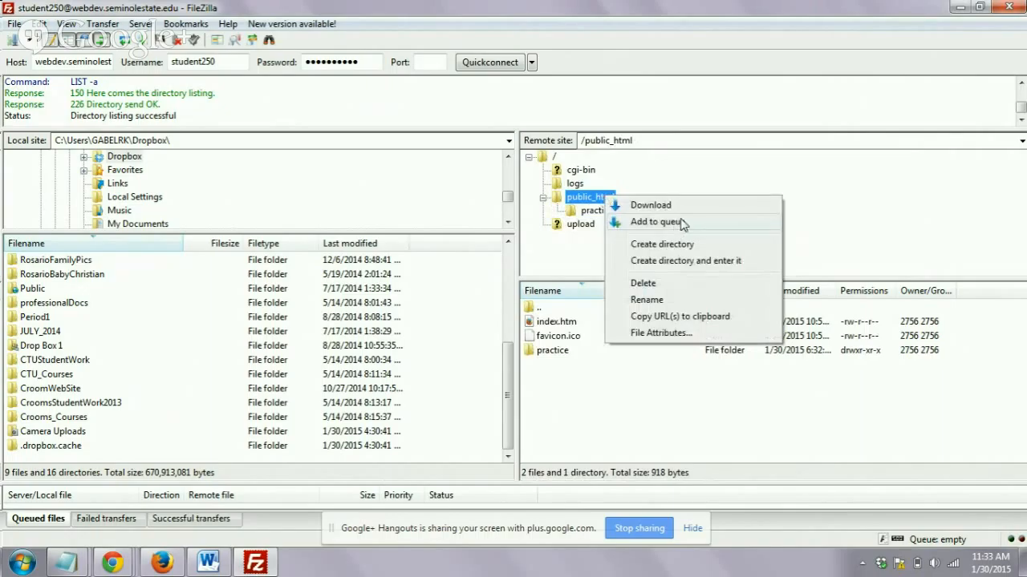
pyautogui.click(672, 245)
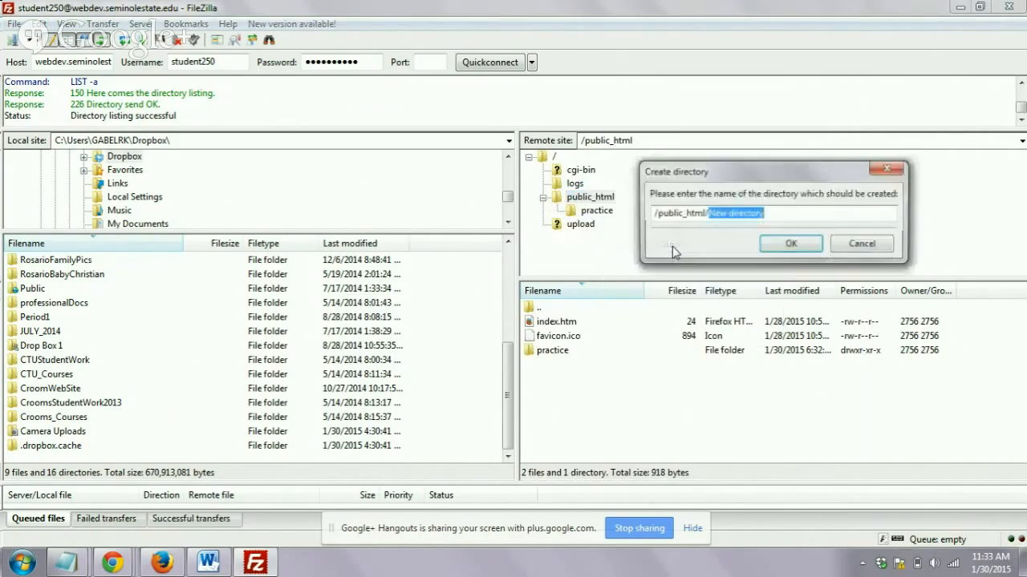
pyautogui.write('pub')
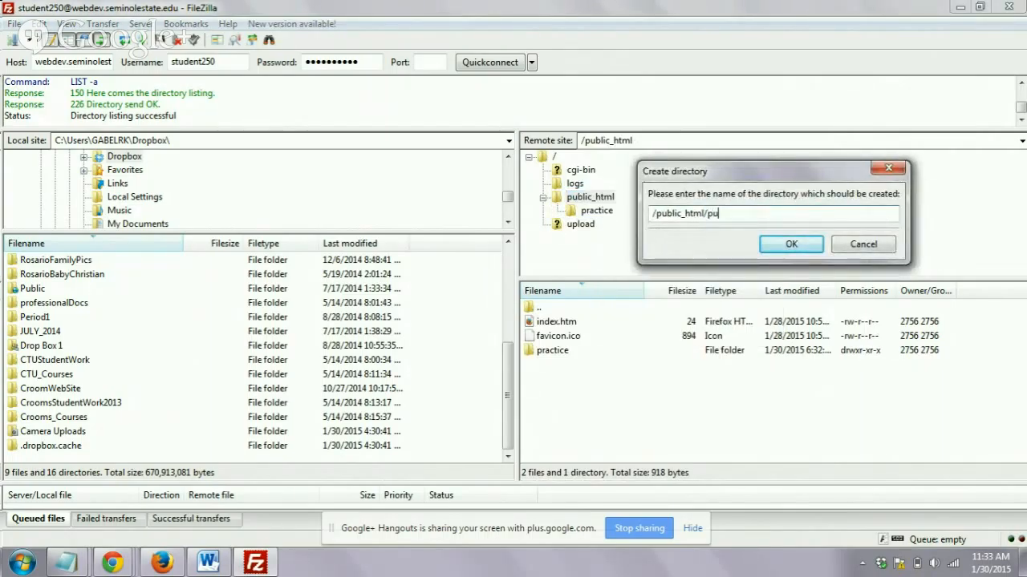
pyautogui.write('lish/')
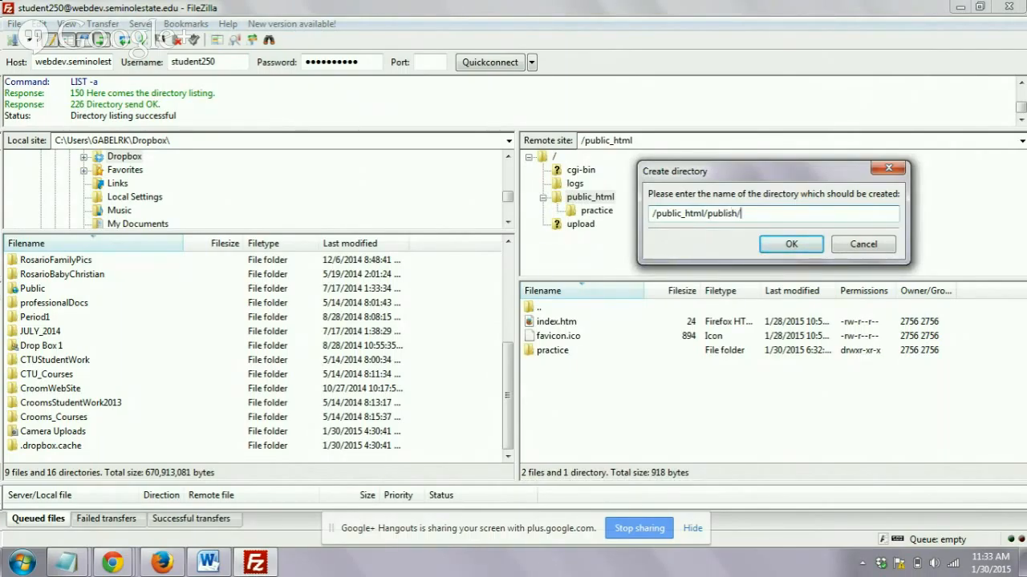
pyautogui.click(805, 251)
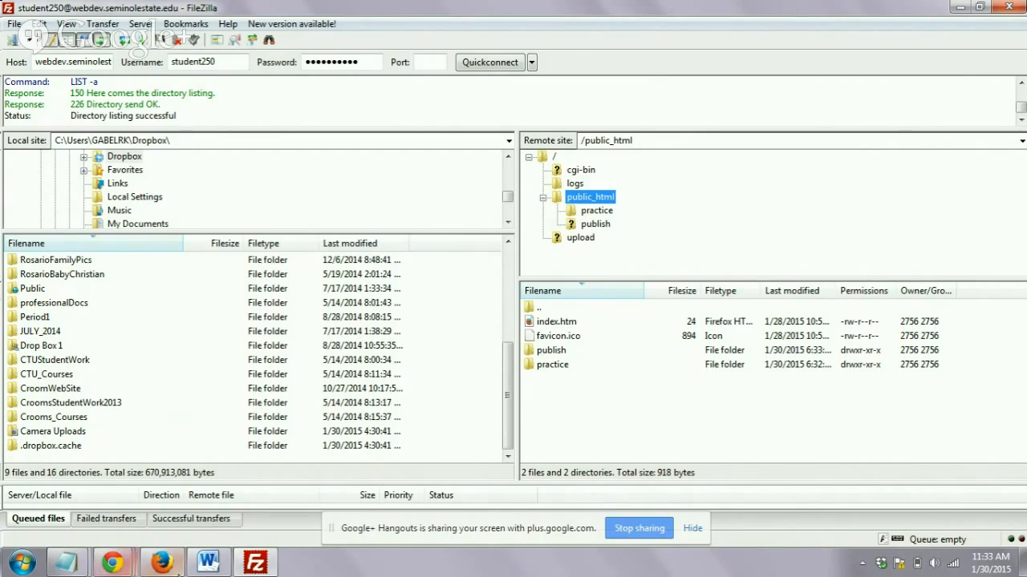
# - Switch to Chrome and open student250.webdev.seminolestate.edu in a new tab to check the student homepage
pyautogui.moveTo(119, 563)
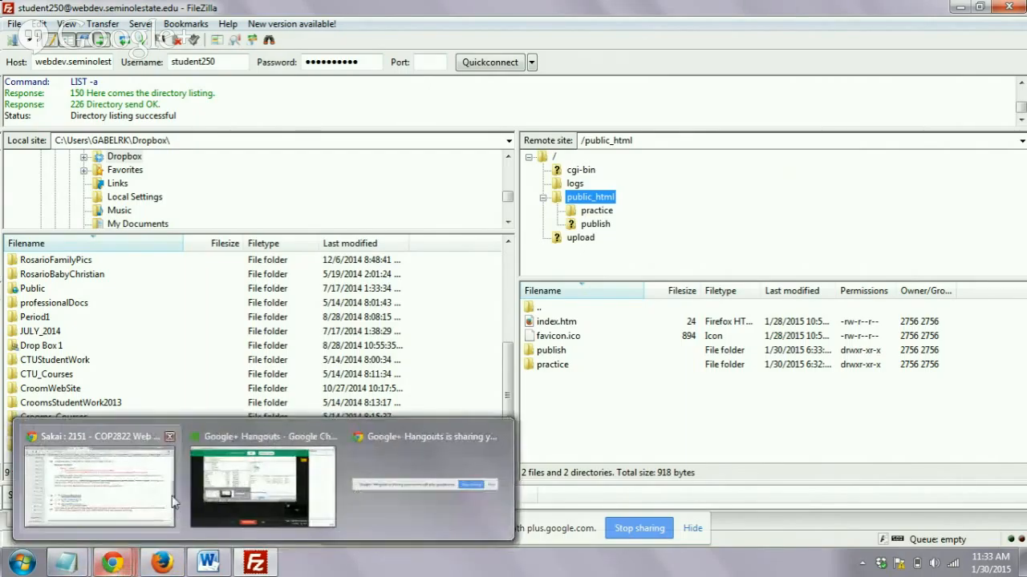
pyautogui.click(87, 480)
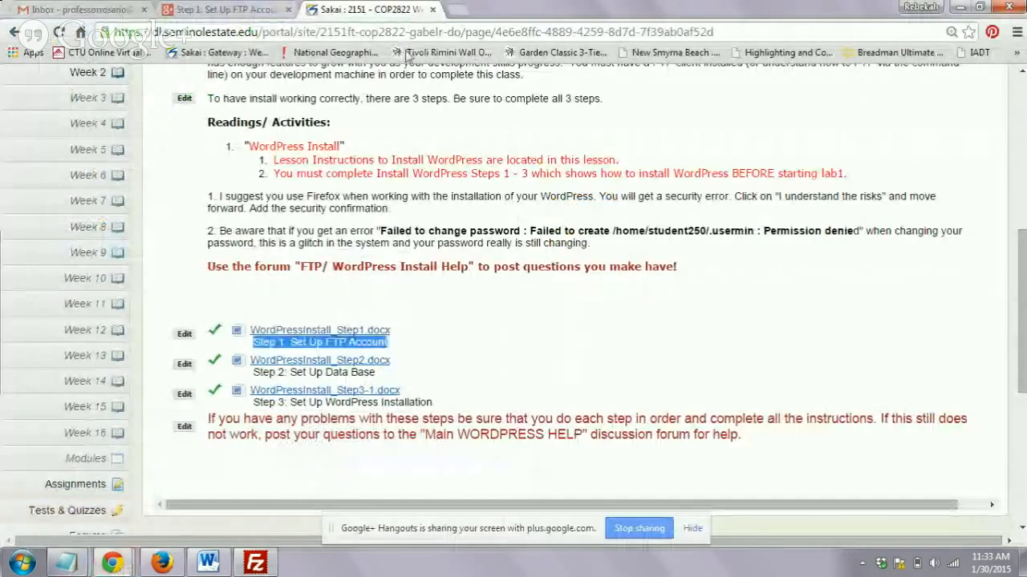
pyautogui.click(455, 9)
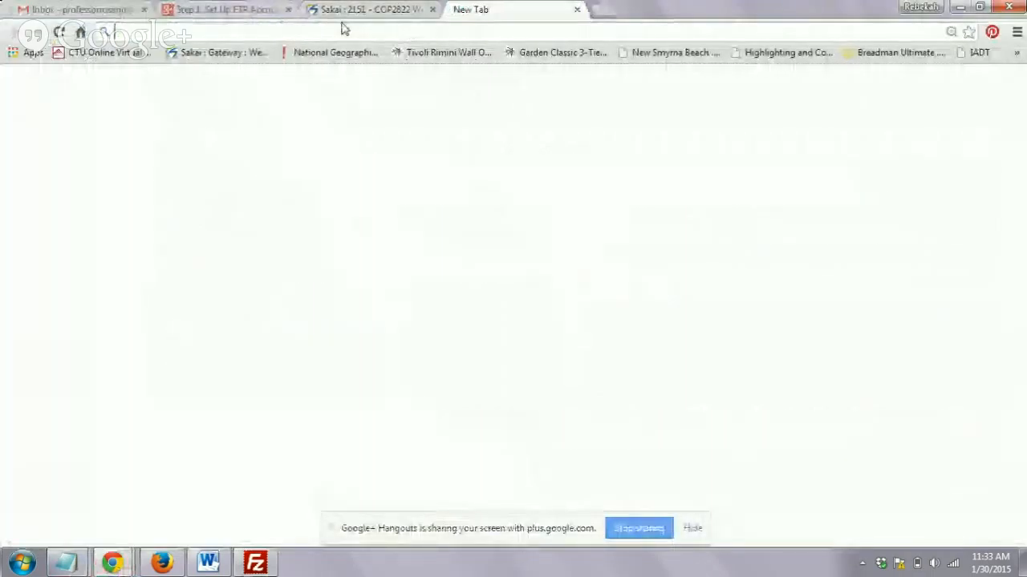
pyautogui.write('st')
pyautogui.press('Right')
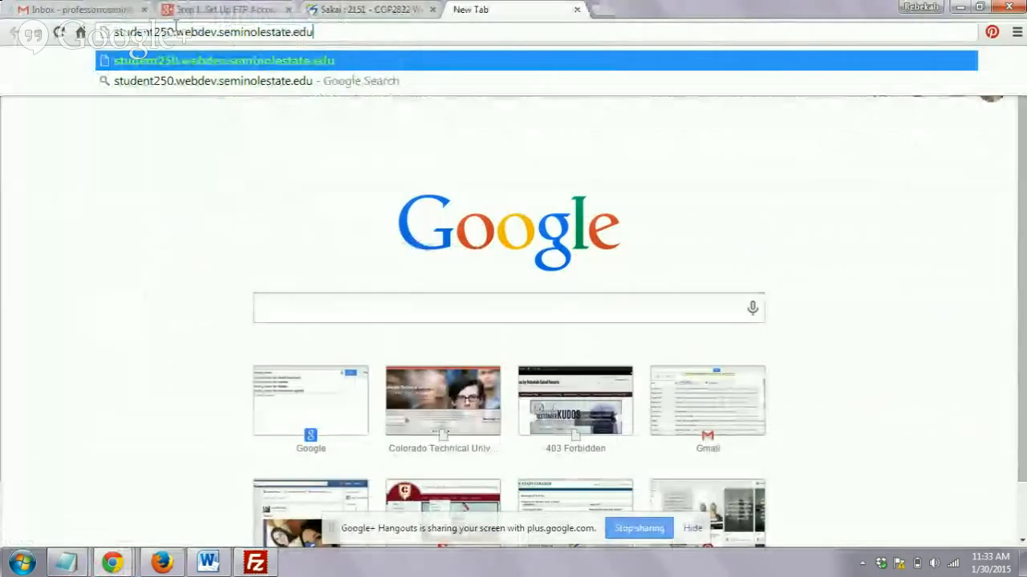
pyautogui.moveTo(173, 32); pyautogui.dragTo(111, 32)
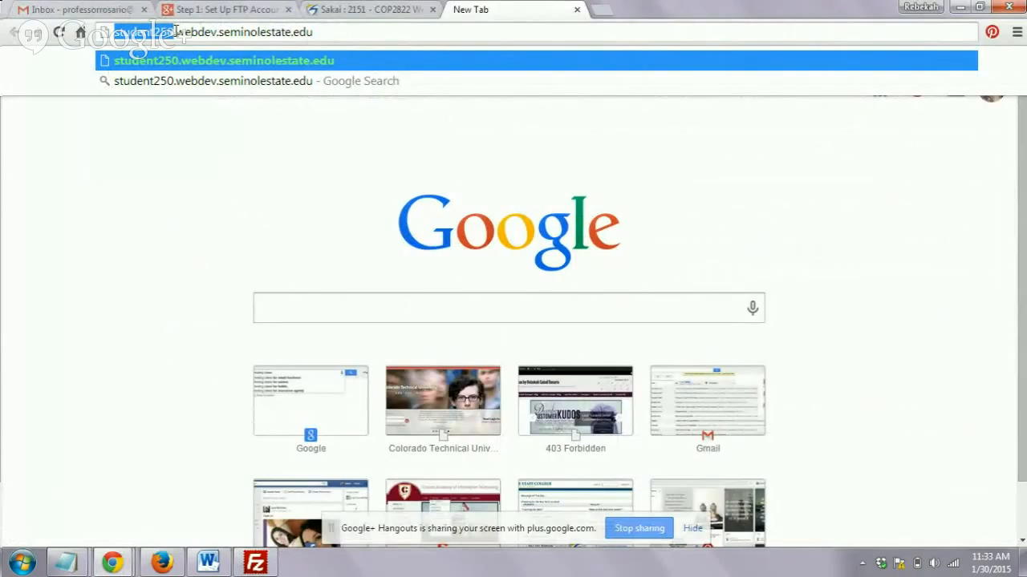
pyautogui.moveTo(178, 32); pyautogui.dragTo(313, 60)
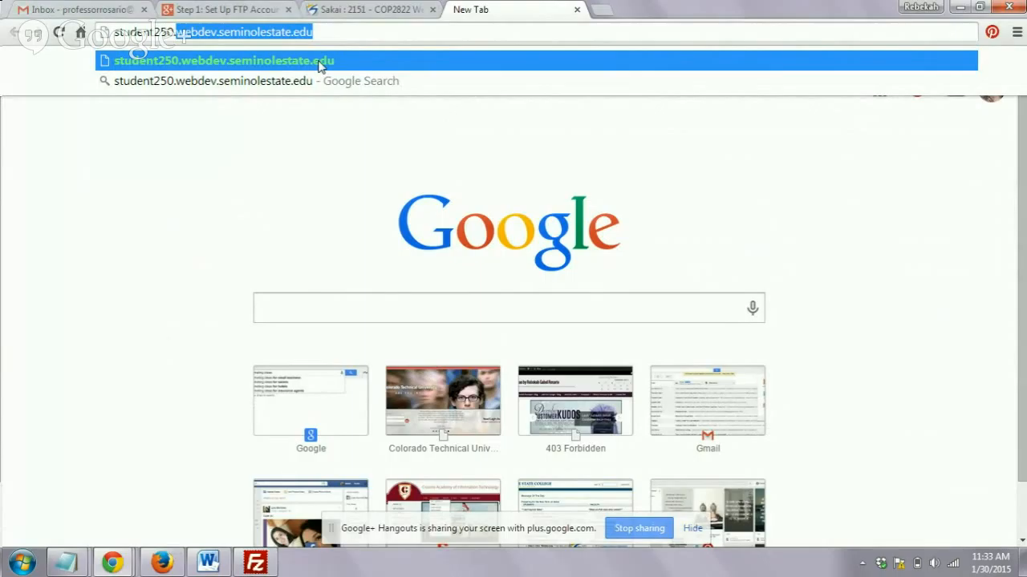
pyautogui.click(318, 66)
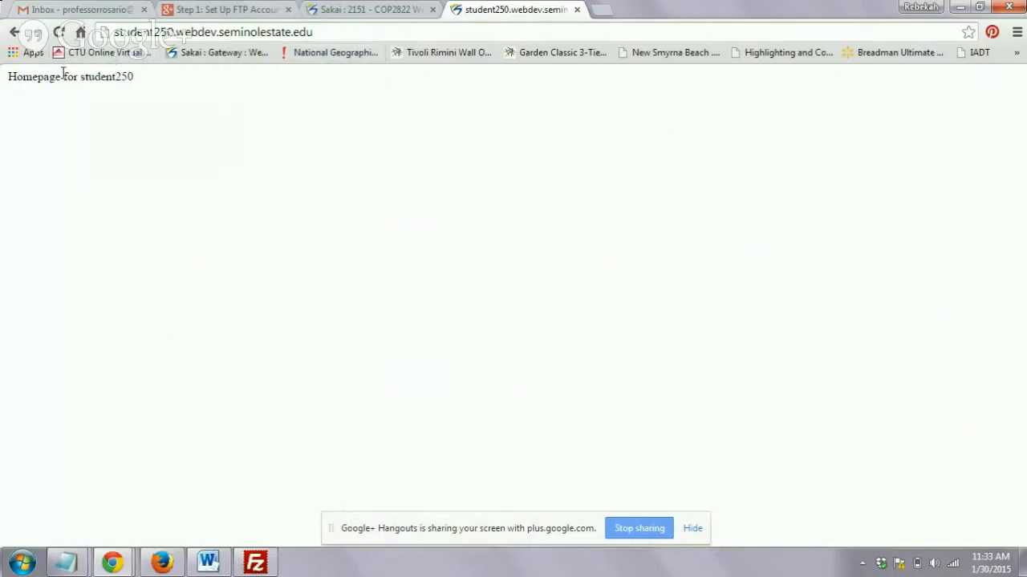
pyautogui.moveTo(132, 78); pyautogui.dragTo(78, 82)
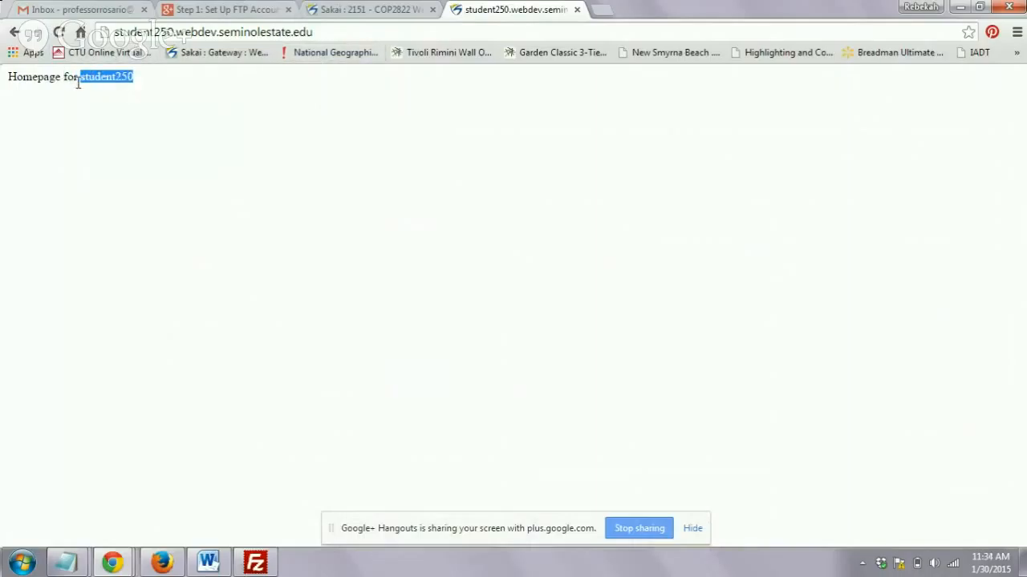
# - Add /practice to the student site's address and load that page
pyautogui.click(327, 32)
pyautogui.click(329, 33)
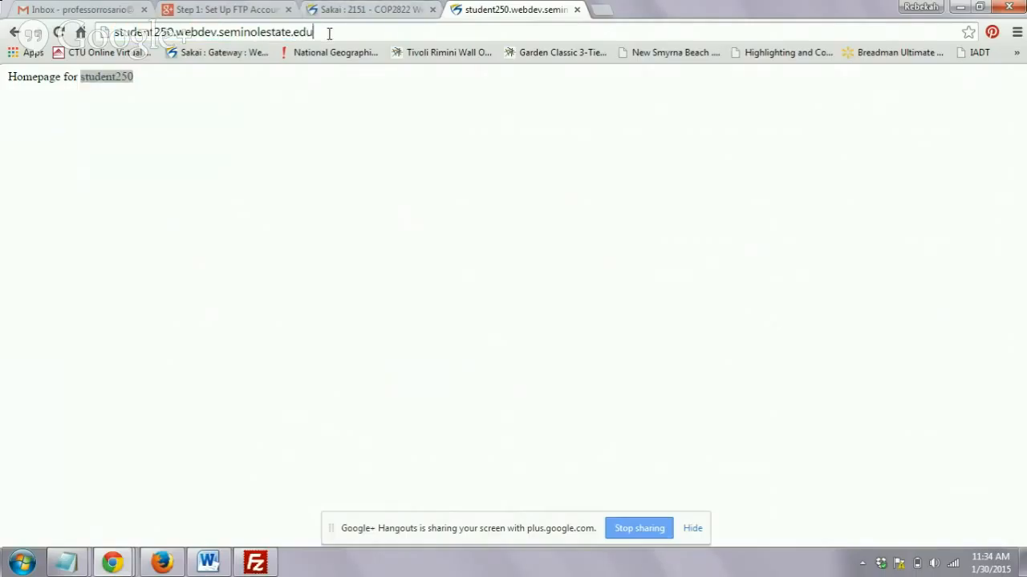
pyautogui.write('/')
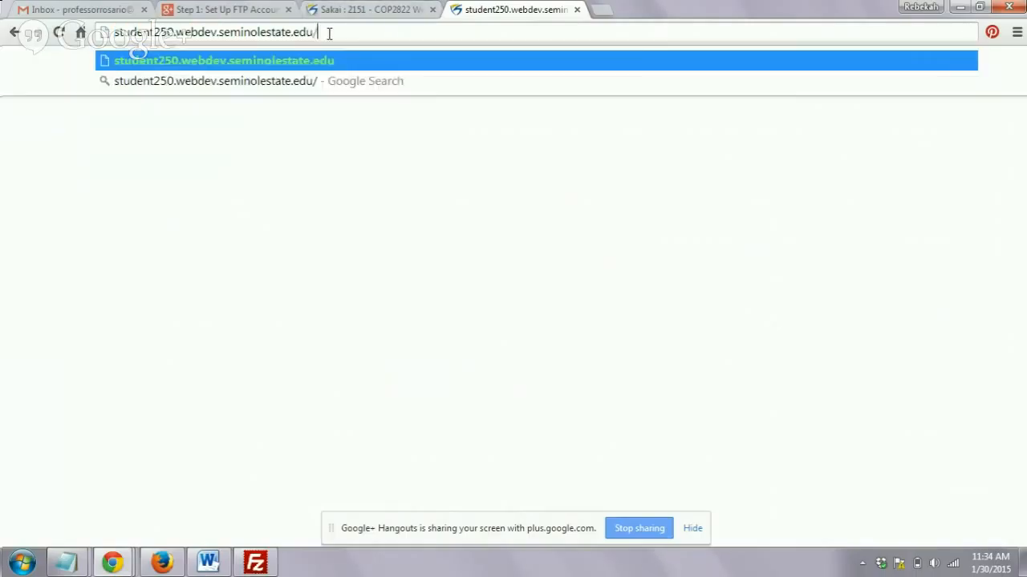
pyautogui.write('practice')
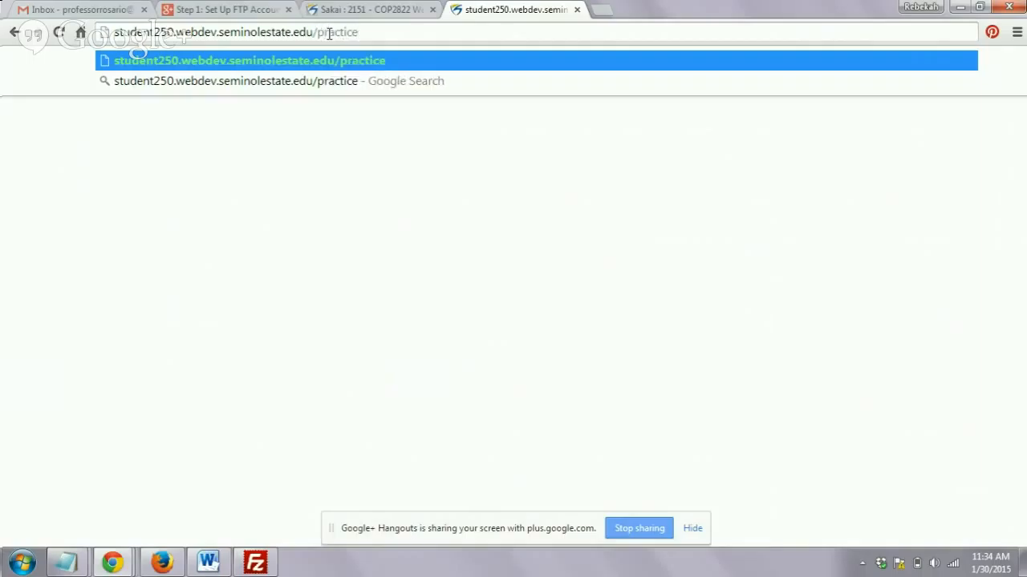
pyautogui.press('Return')
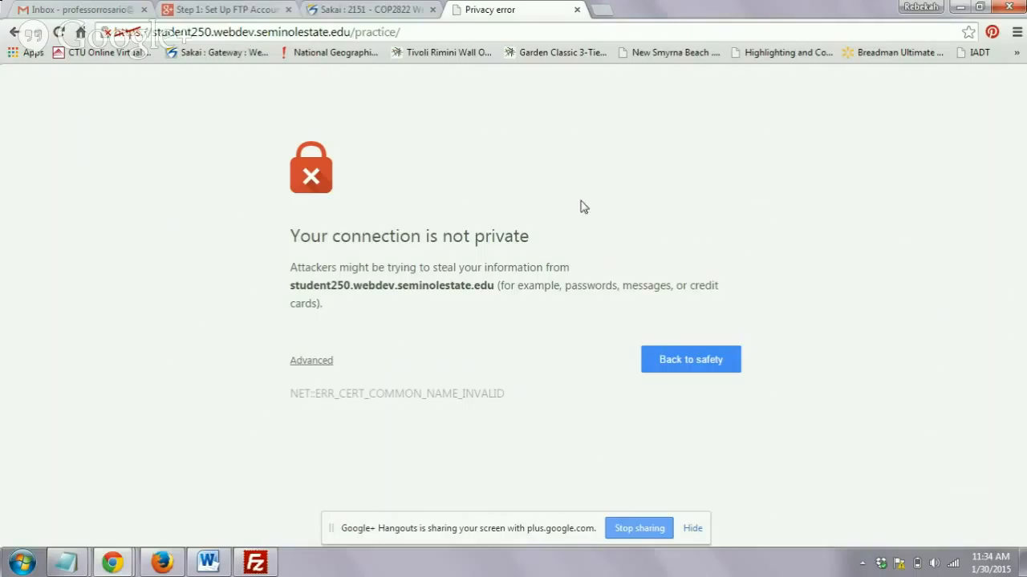
pyautogui.click(370, 37)
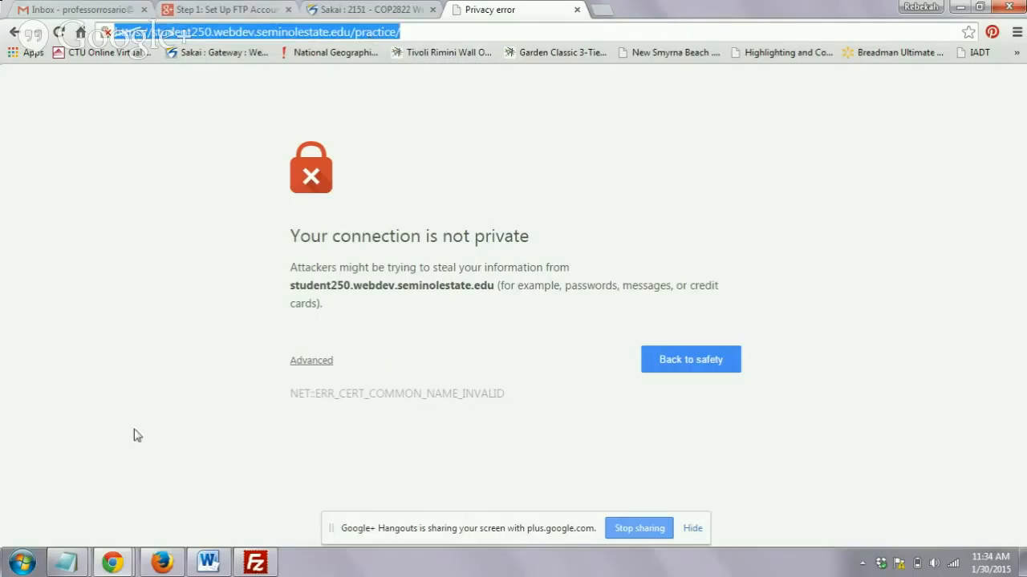
pyautogui.click(161, 563)
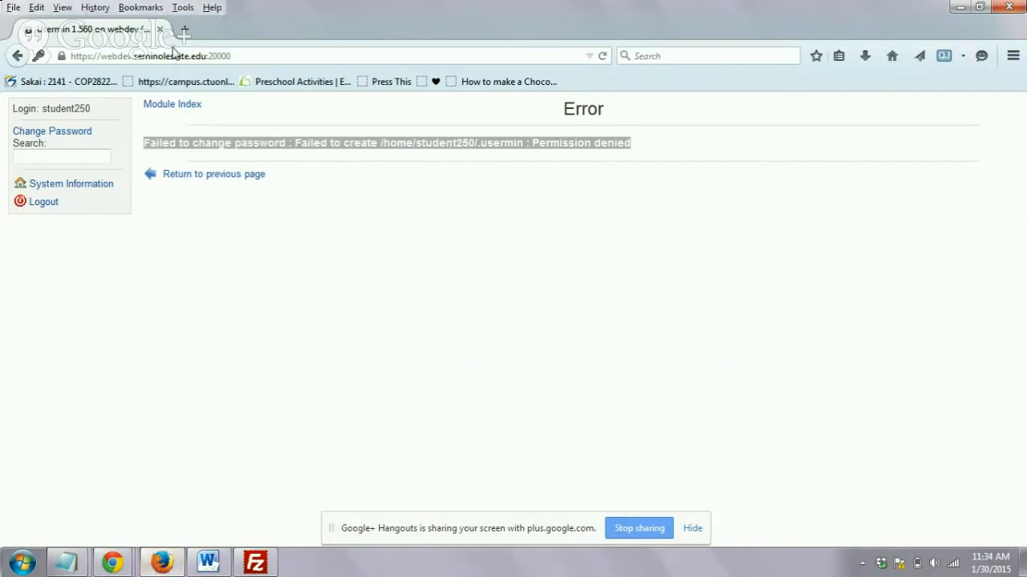
pyautogui.click(188, 29)
pyautogui.click(200, 54)
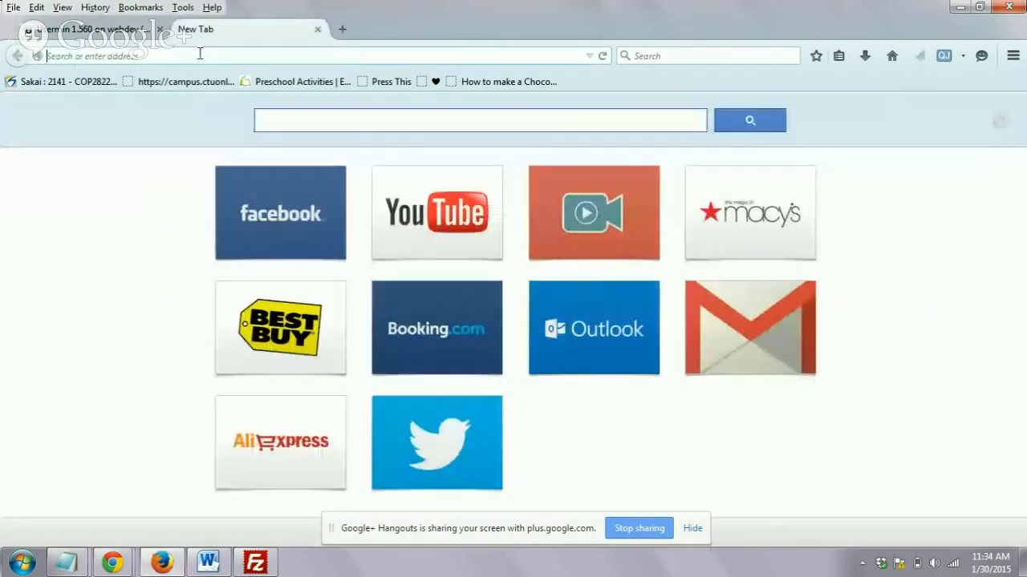
pyautogui.hotkey('ctrl', 'v')
pyautogui.press('Return')
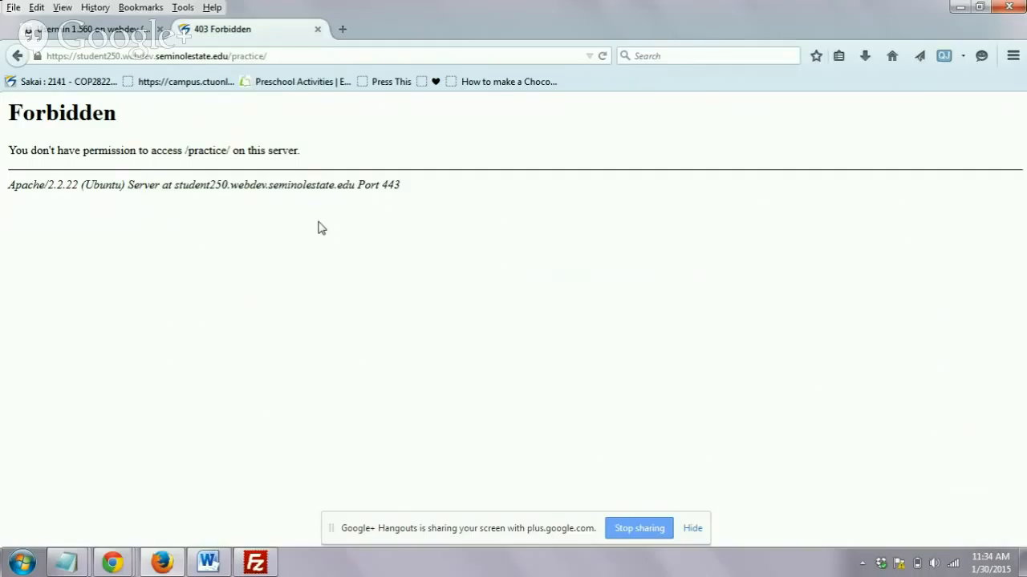
pyautogui.moveTo(117, 119); pyautogui.dragTo(3, 113)
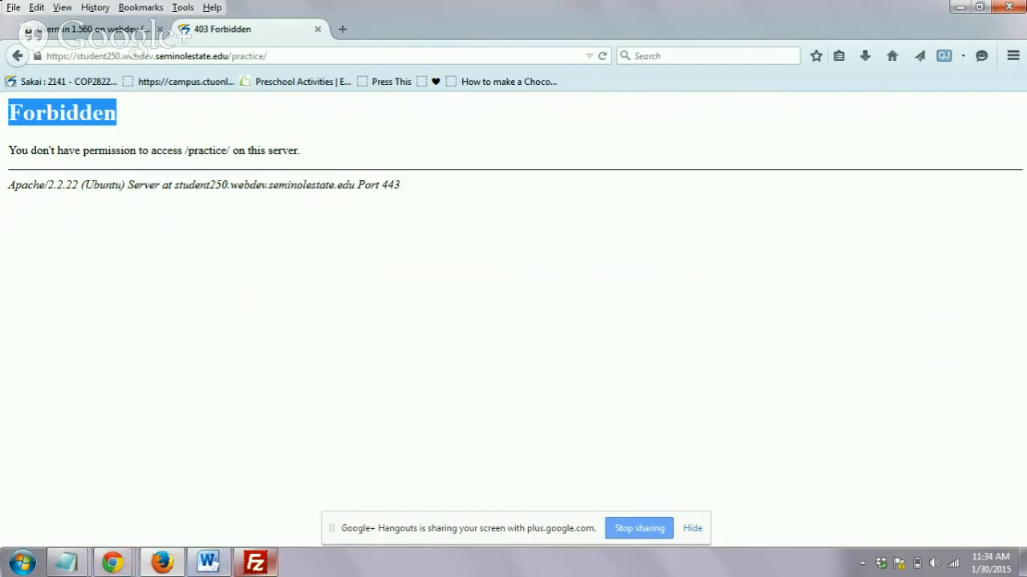
# - View the contents of the remote practice folder in FileZilla, and return to Firefox
pyautogui.click(255, 563)
pyautogui.click(597, 212)
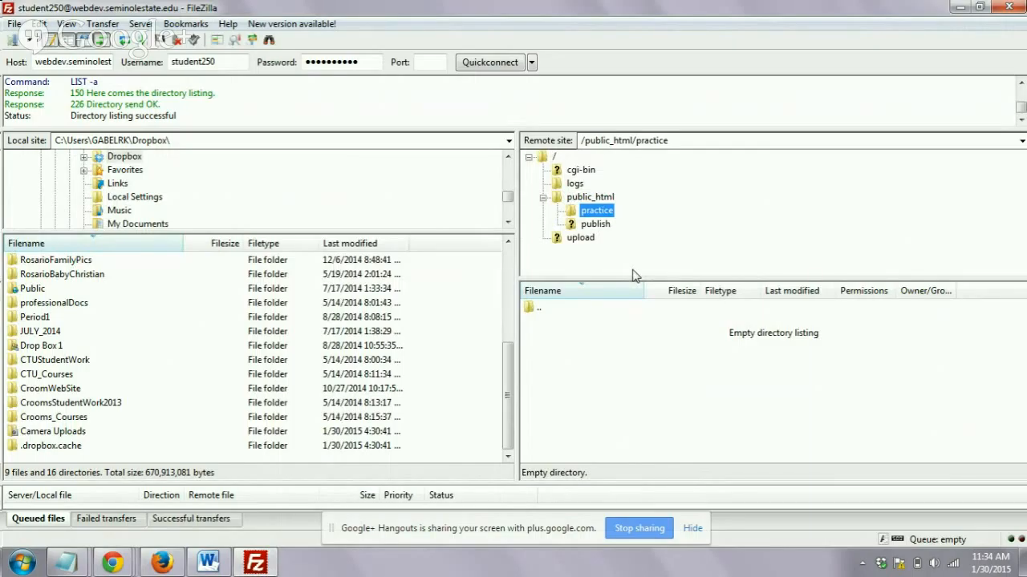
pyautogui.click(961, 7)
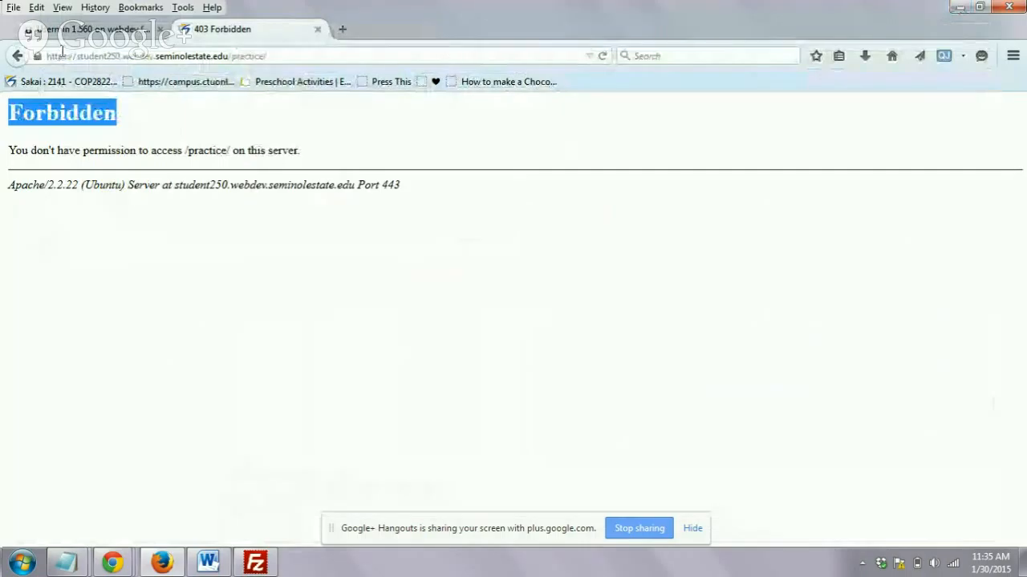
# - Go back through the Usermin tab's history to the page visited before Usermin
pyautogui.click(87, 29)
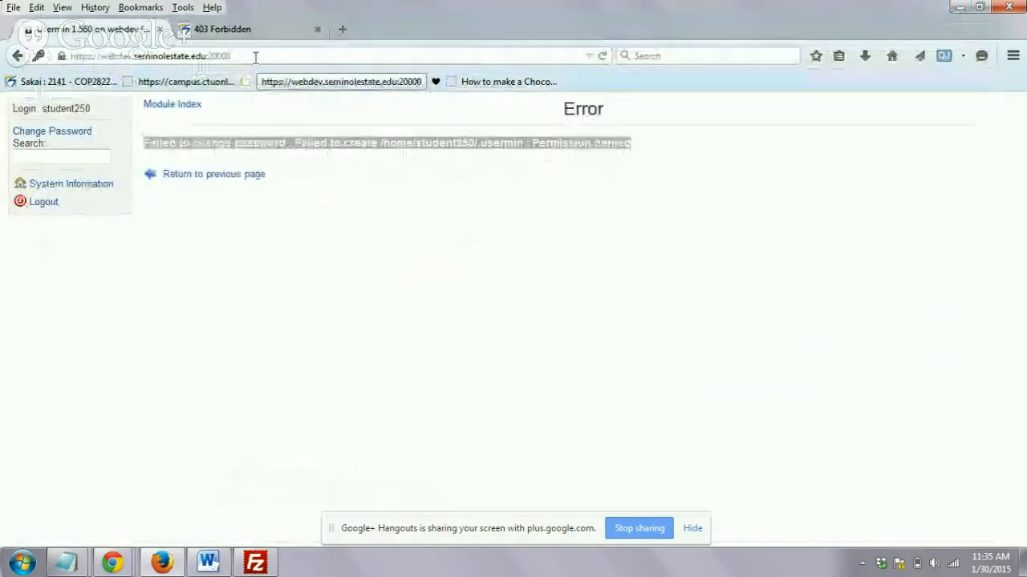
pyautogui.click(15, 58)
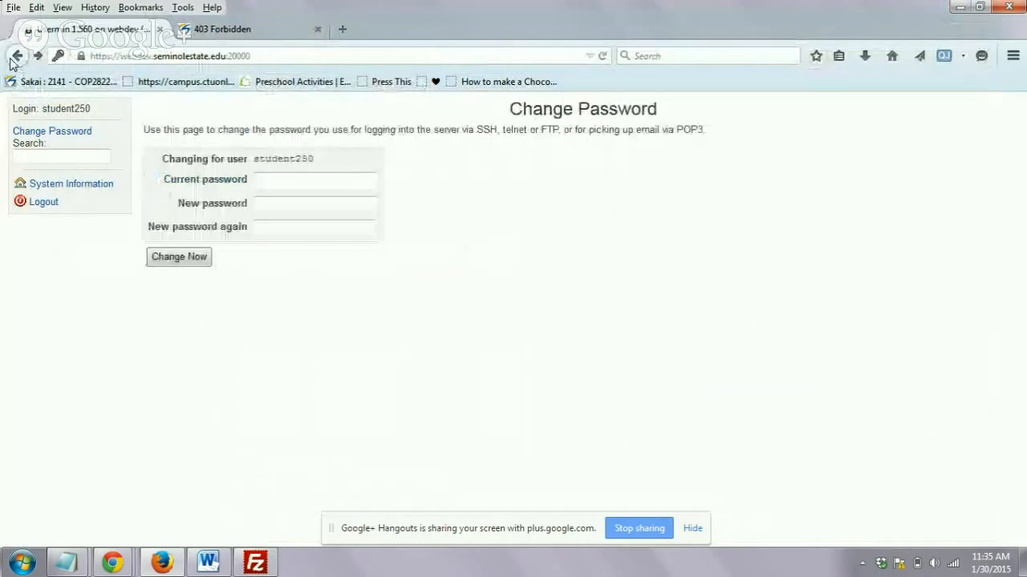
pyautogui.click(15, 58)
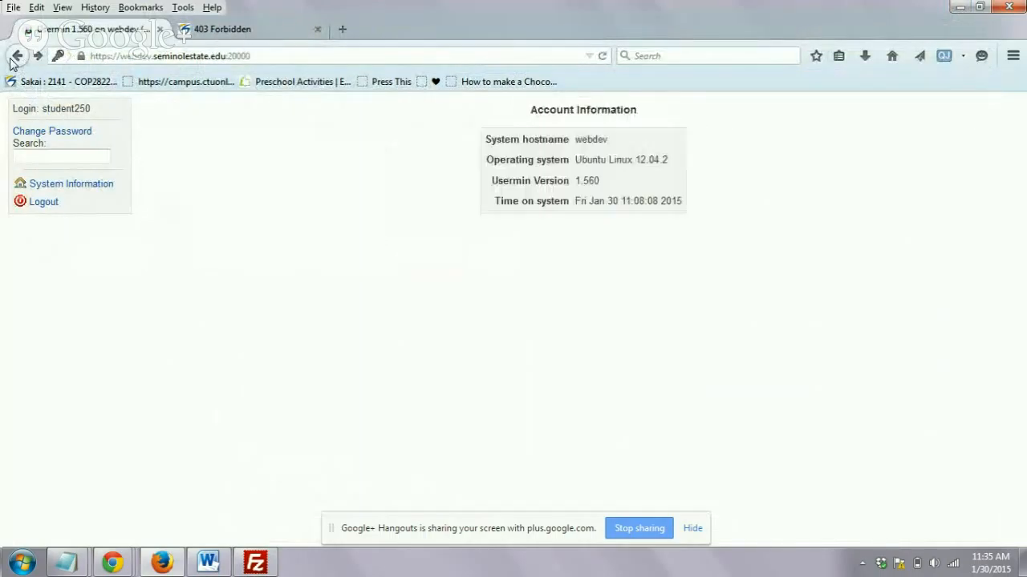
pyautogui.click(13, 60)
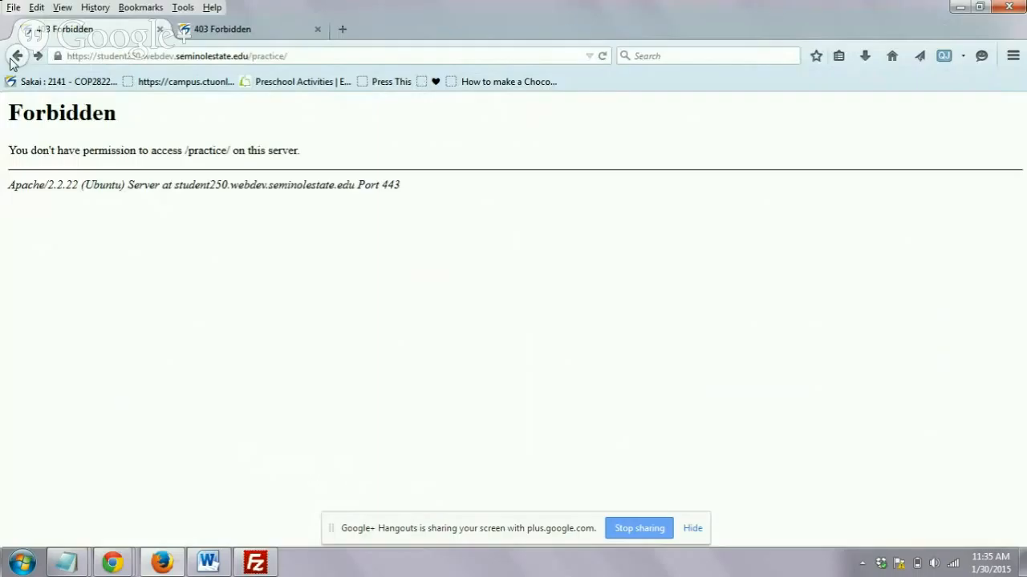
# - Load the Usermin site at webdev.seminolestate.edu:20000 in the current Firefox tab
pyautogui.click(85, 55)
pyautogui.write('webdev.seminolestate.edu/')
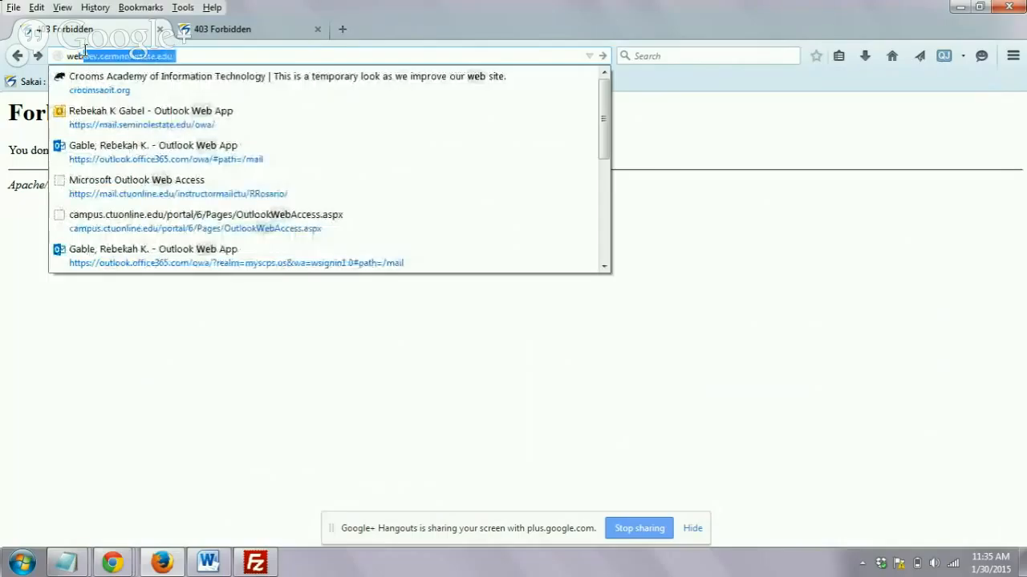
pyautogui.press('End')
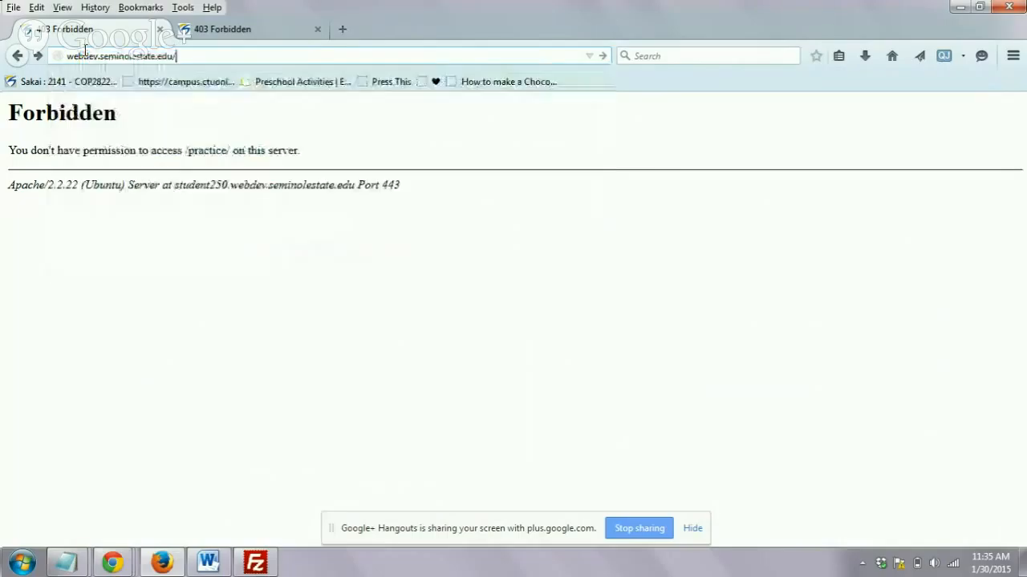
pyautogui.press('BackSpace')
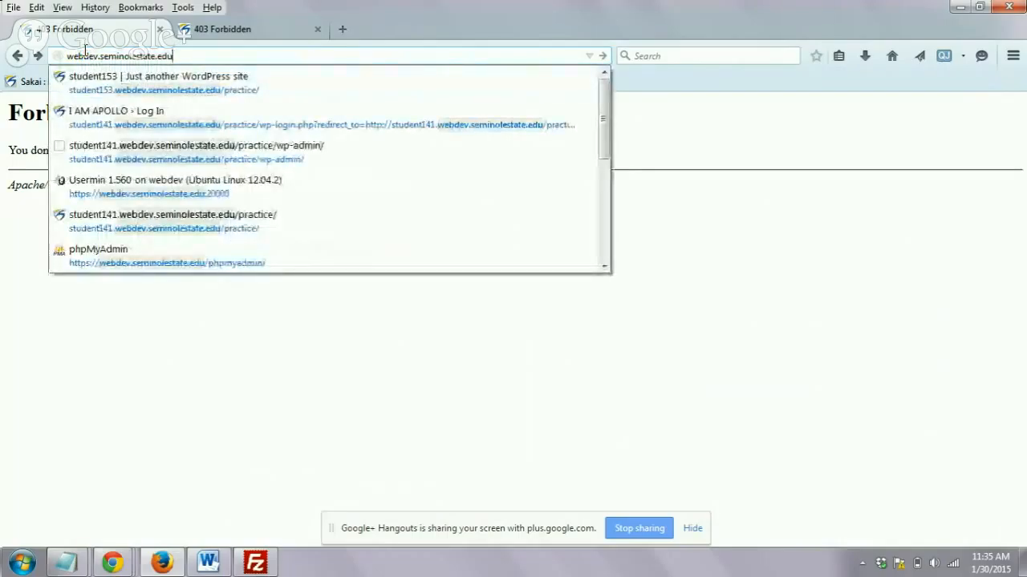
pyautogui.write(':')
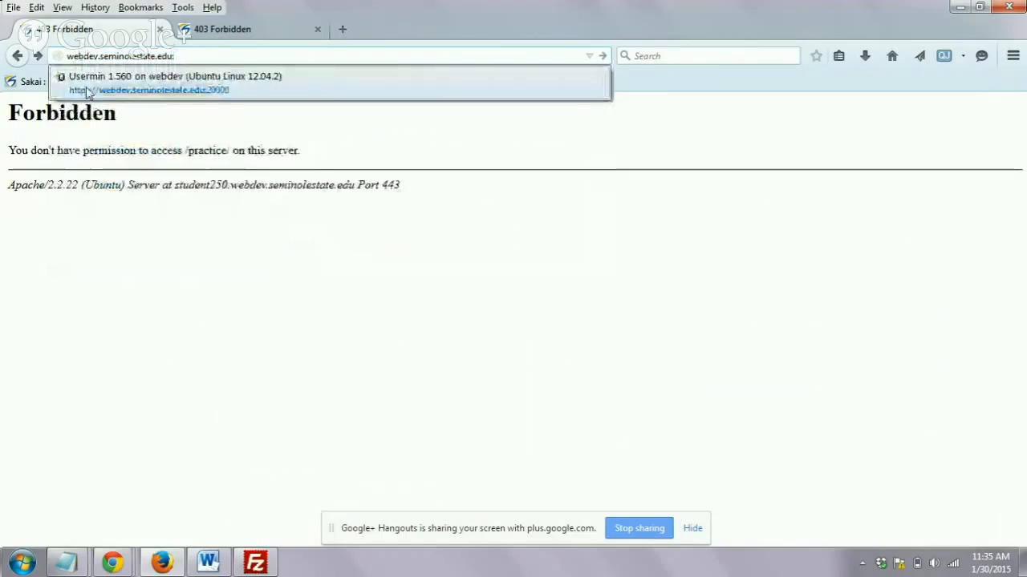
pyautogui.click(116, 90)
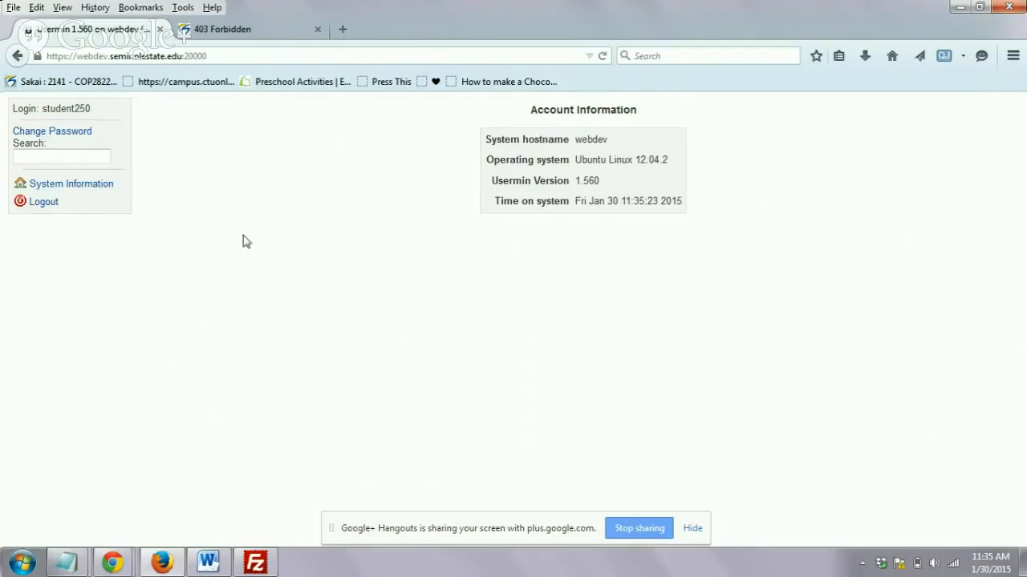
# - Submit the Usermin password change with the current password and the new password entered twice, without letting Firefox remember it
pyautogui.click(73, 137)
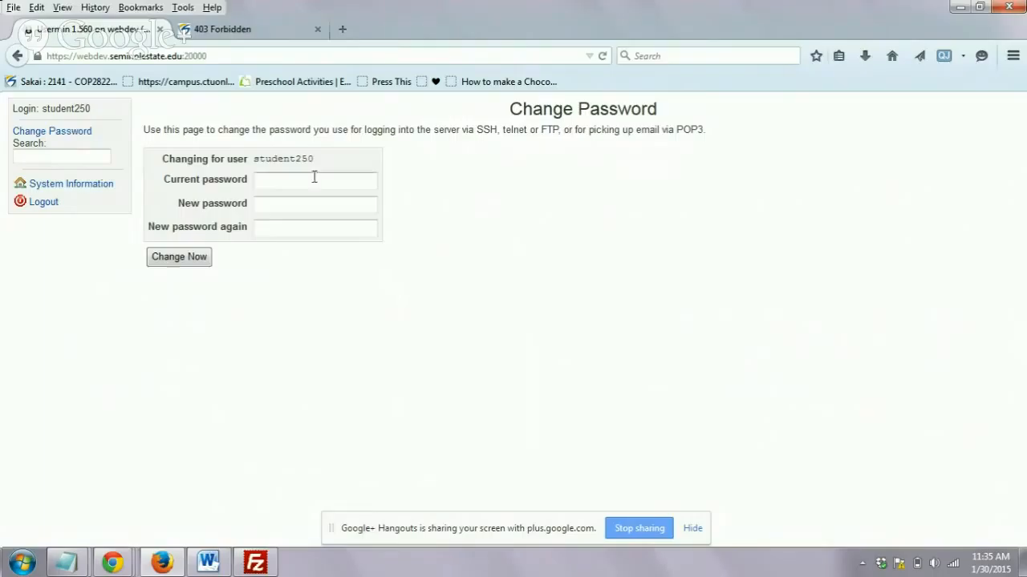
pyautogui.click(337, 182)
pyautogui.write('••••••••••')
pyautogui.click(338, 205)
pyautogui.write('••••••••••')
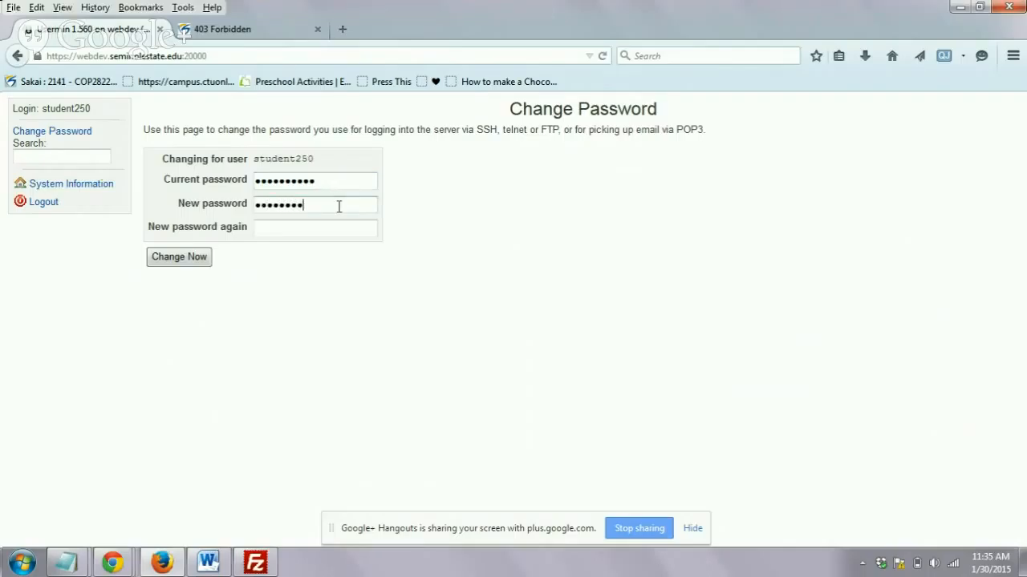
pyautogui.click(338, 223)
pyautogui.write('•••••••')
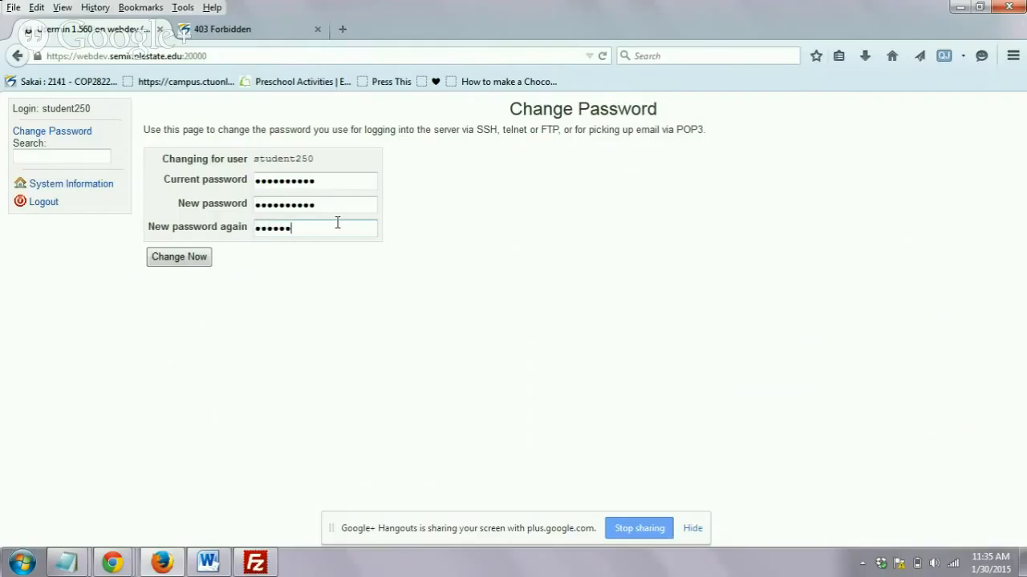
pyautogui.write('•••')
pyautogui.click(197, 264)
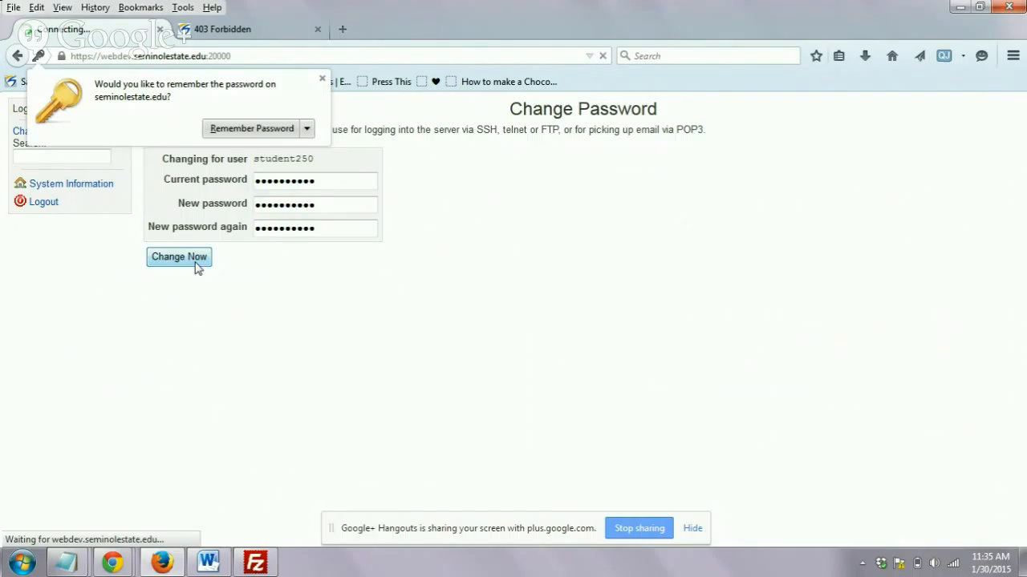
pyautogui.click(320, 79)
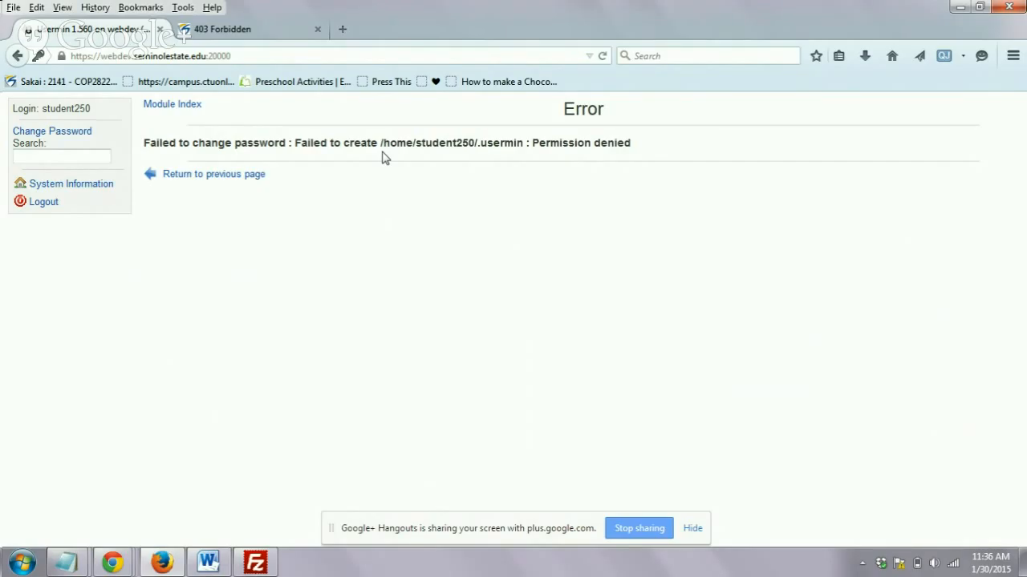
# - Switch to FileZilla and close the program
pyautogui.click(255, 562)
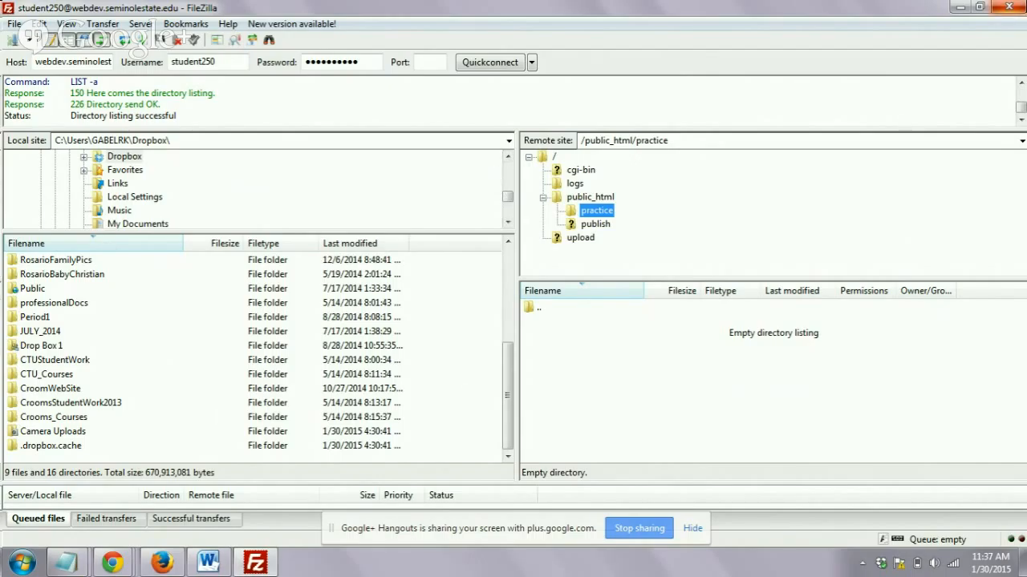
pyautogui.click(1017, 8)
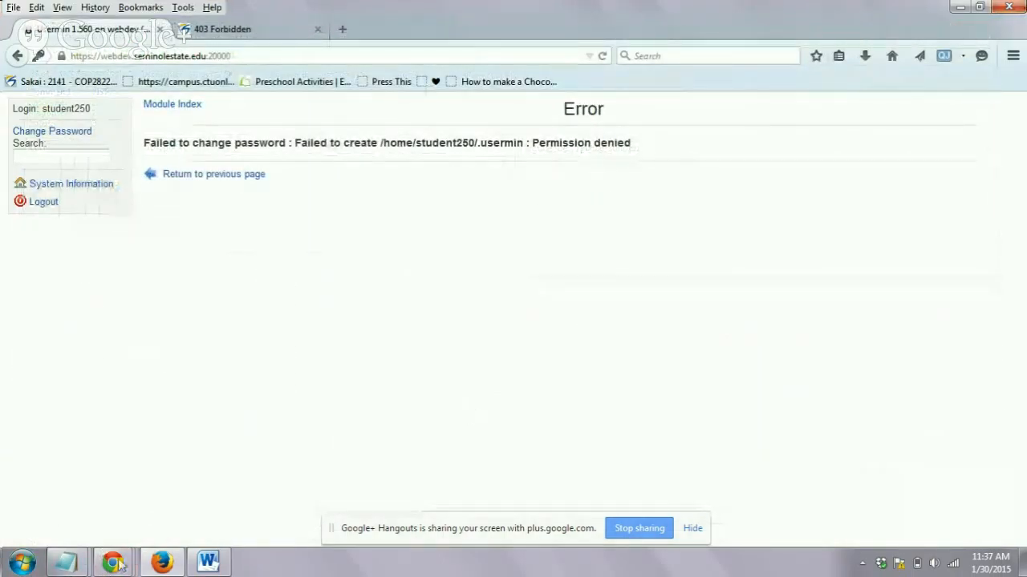
pyautogui.moveTo(112, 565)
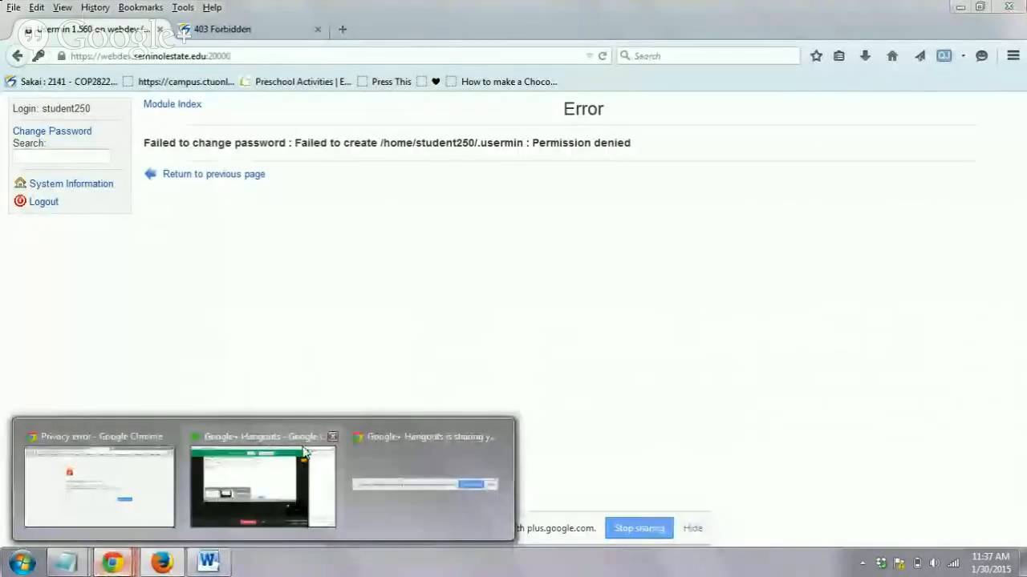